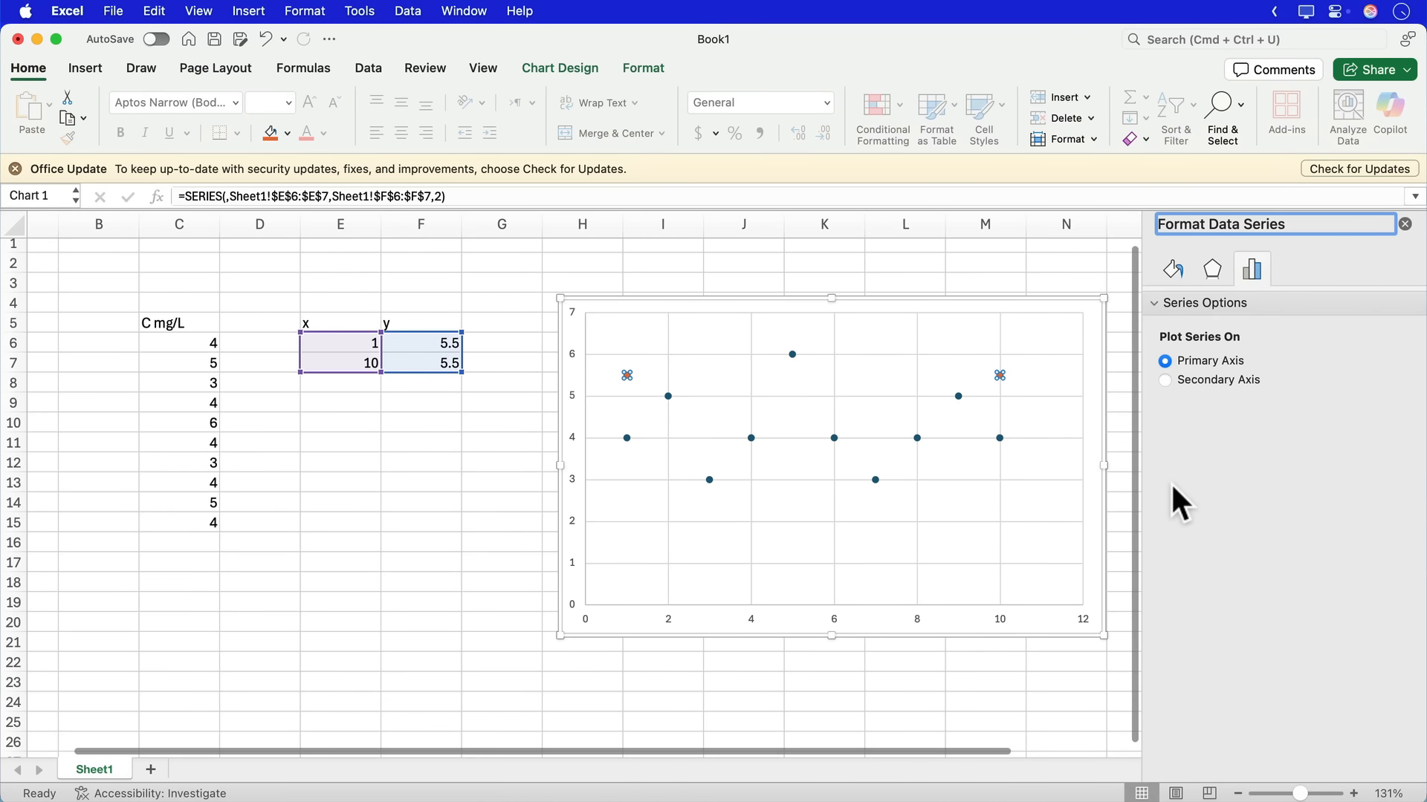
# - Give the two-point series at y = 5.5 a solid line and open its line color choices
pyautogui.click(1174, 268)
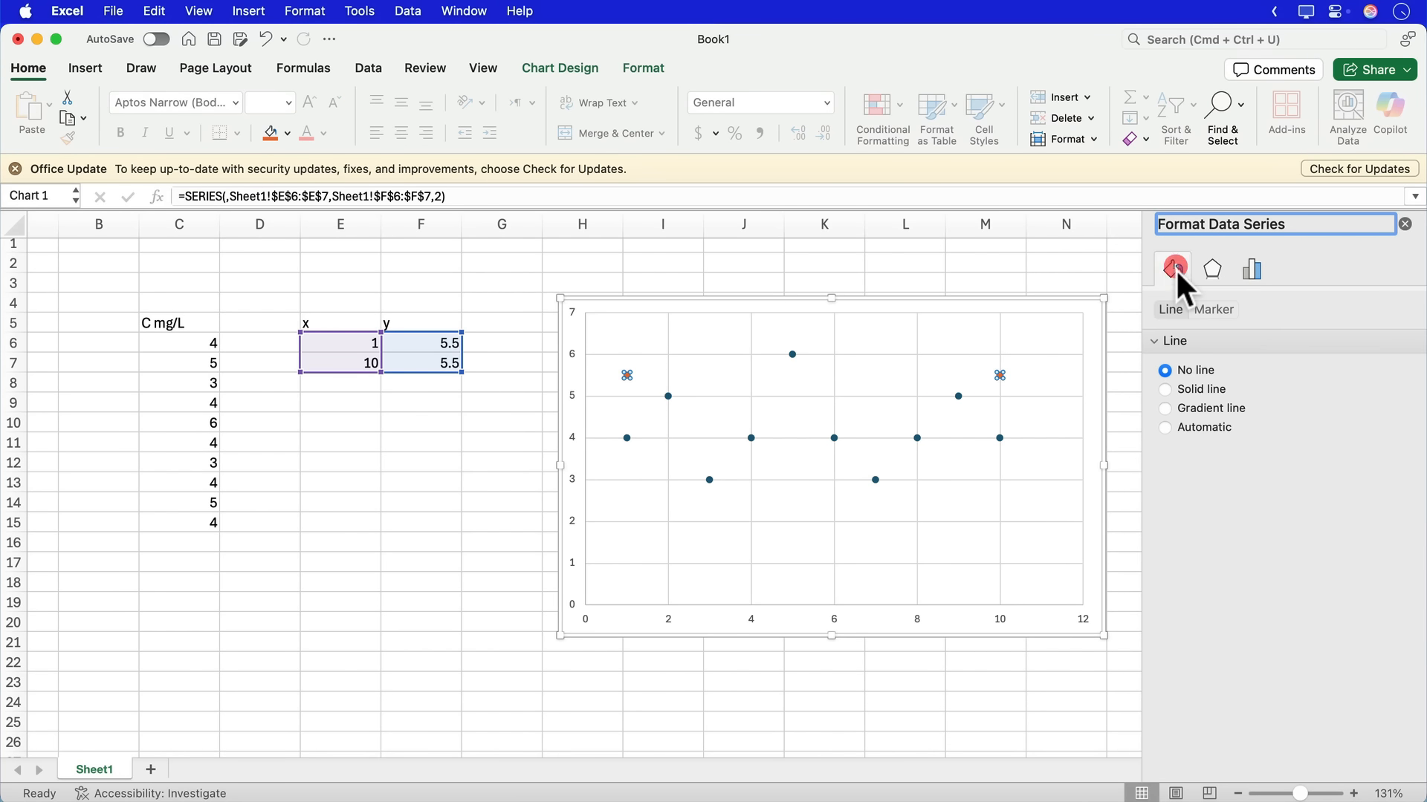
pyautogui.click(1168, 389)
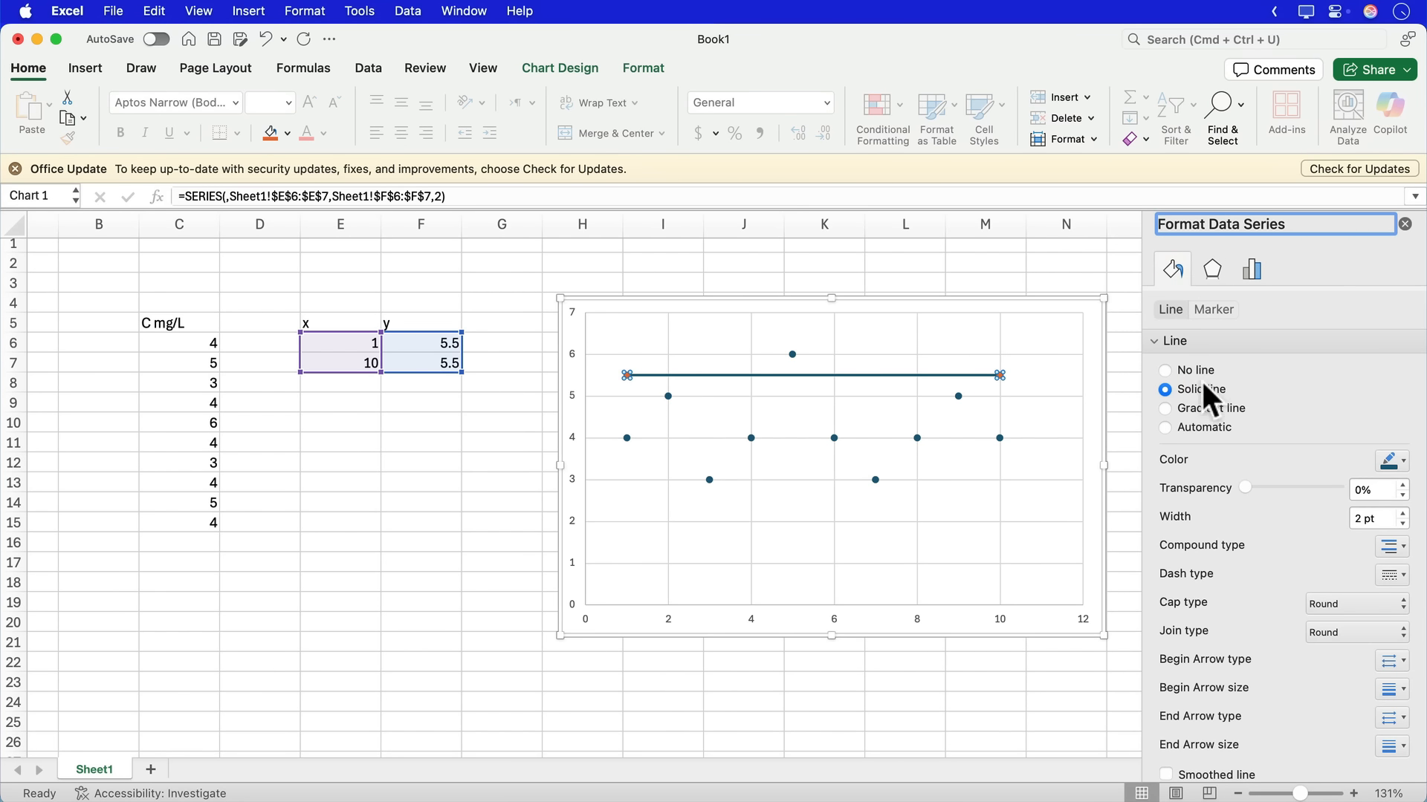
pyautogui.click(1393, 464)
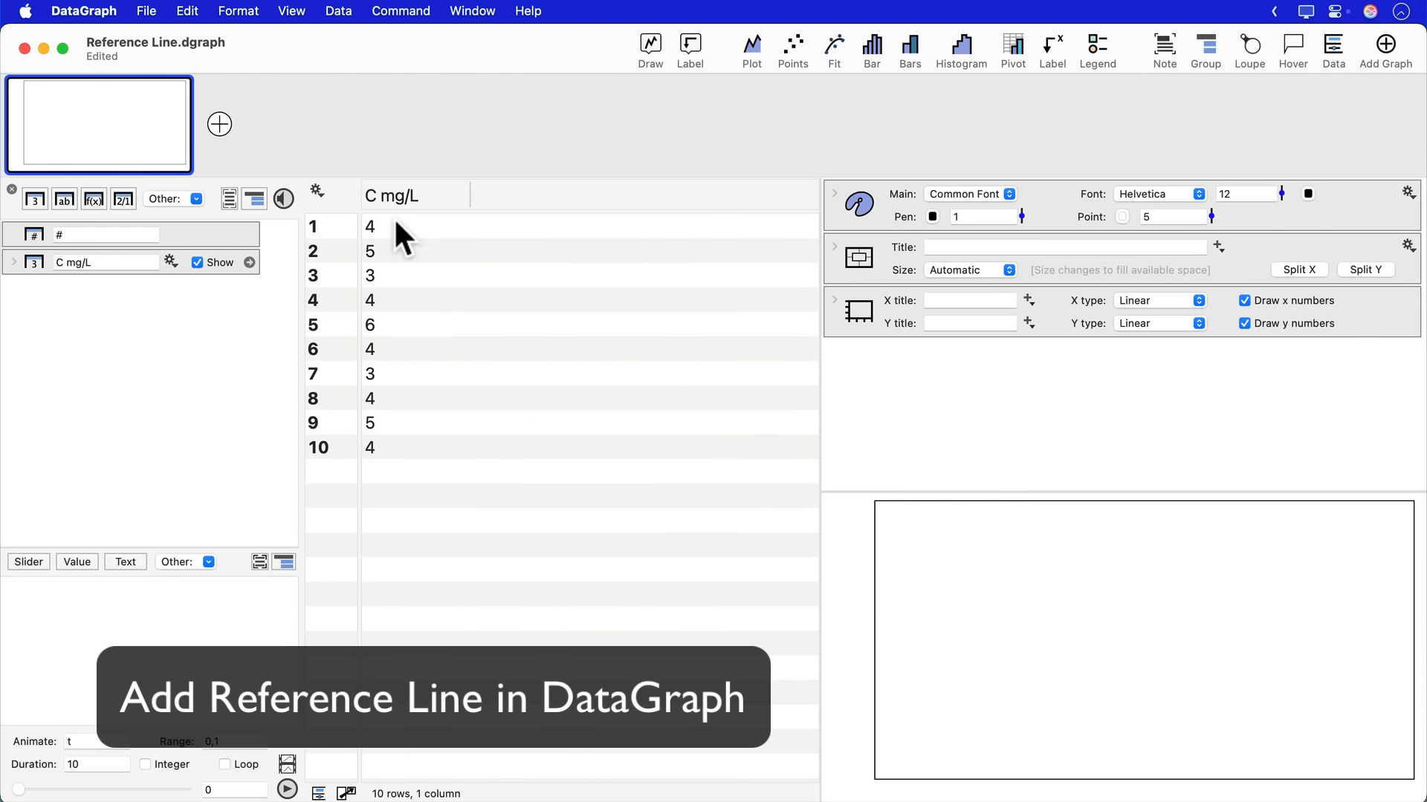
# - Switch to DataGraph and plot the C mg/L column as points with a marker size of 13
pyautogui.click(403, 198)
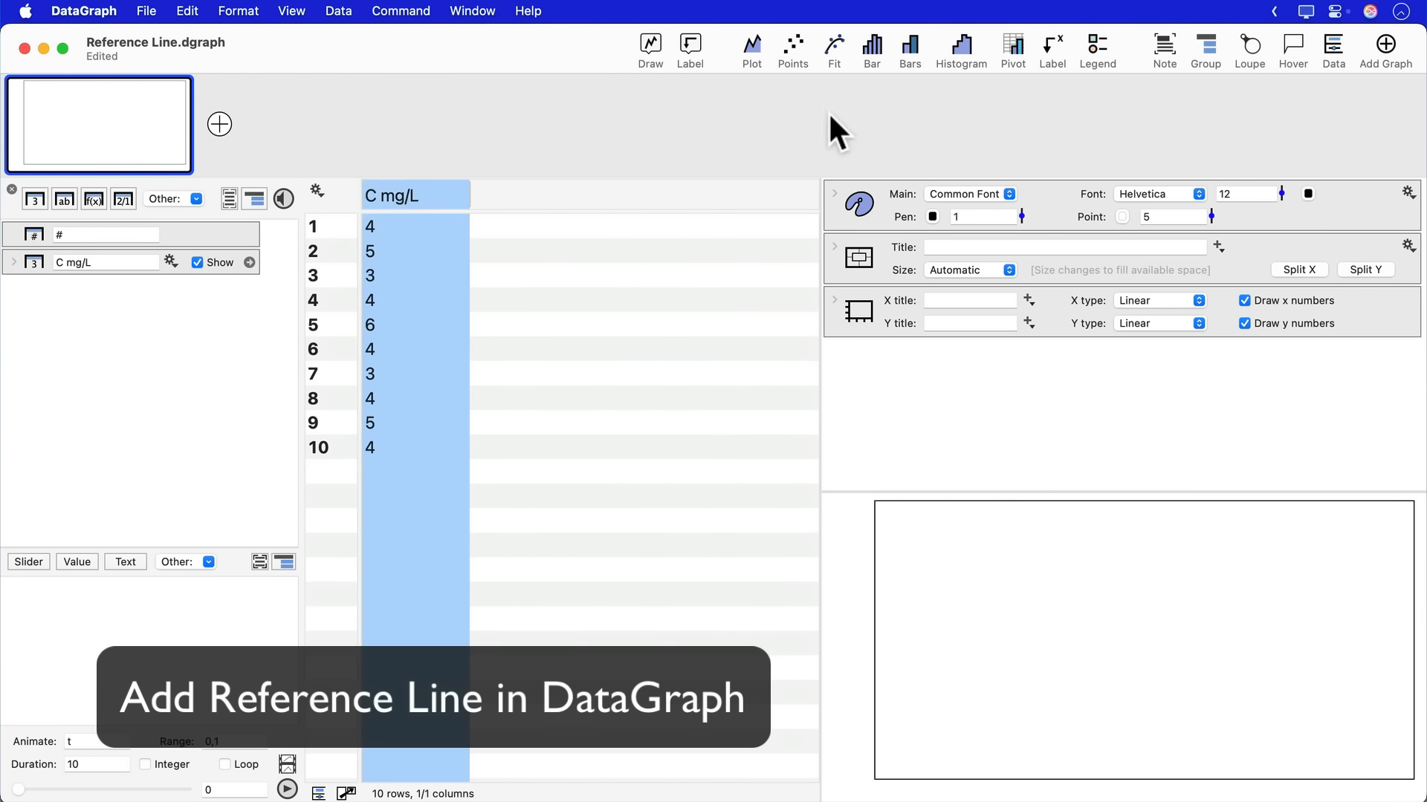
pyautogui.click(792, 43)
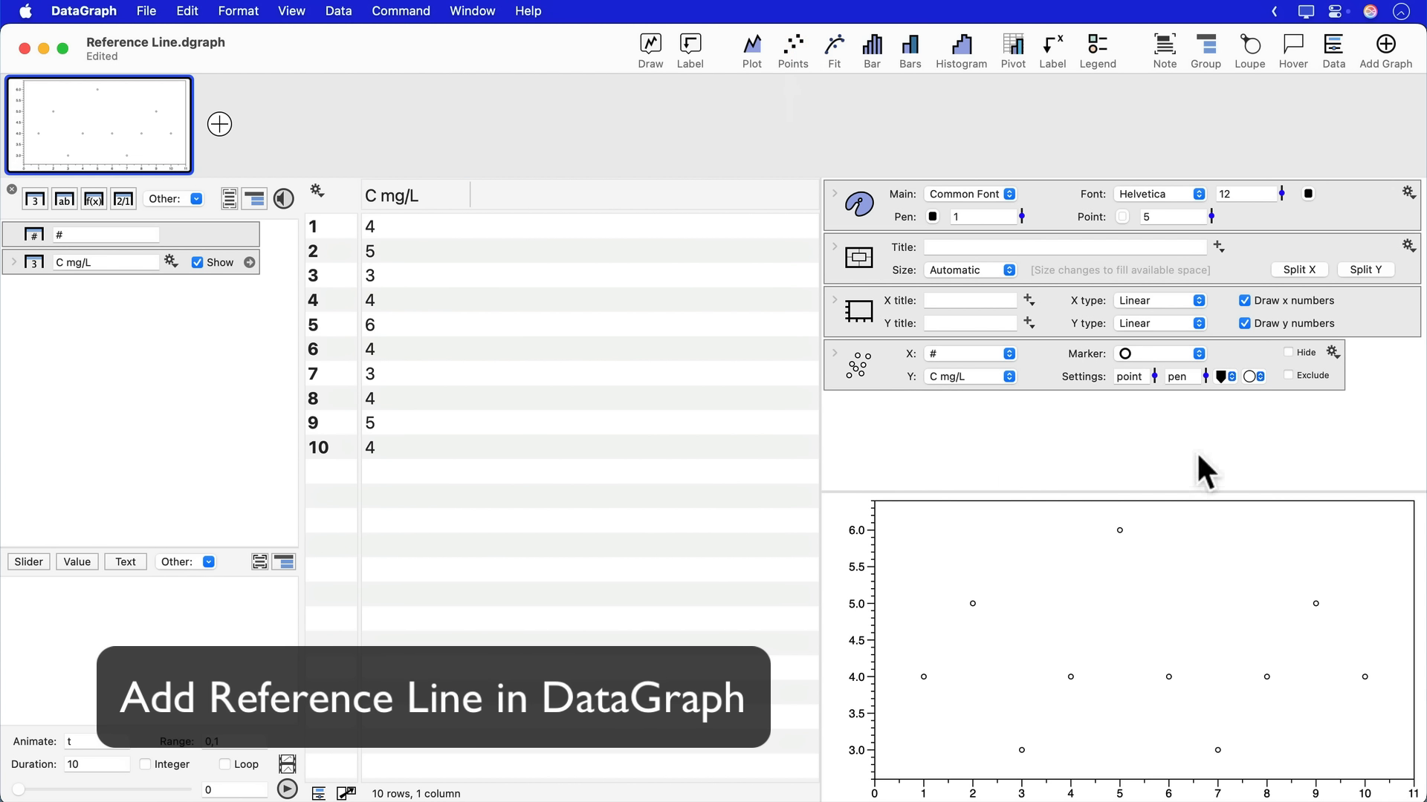
pyautogui.moveTo(1153, 374); pyautogui.dragTo(1152, 355)
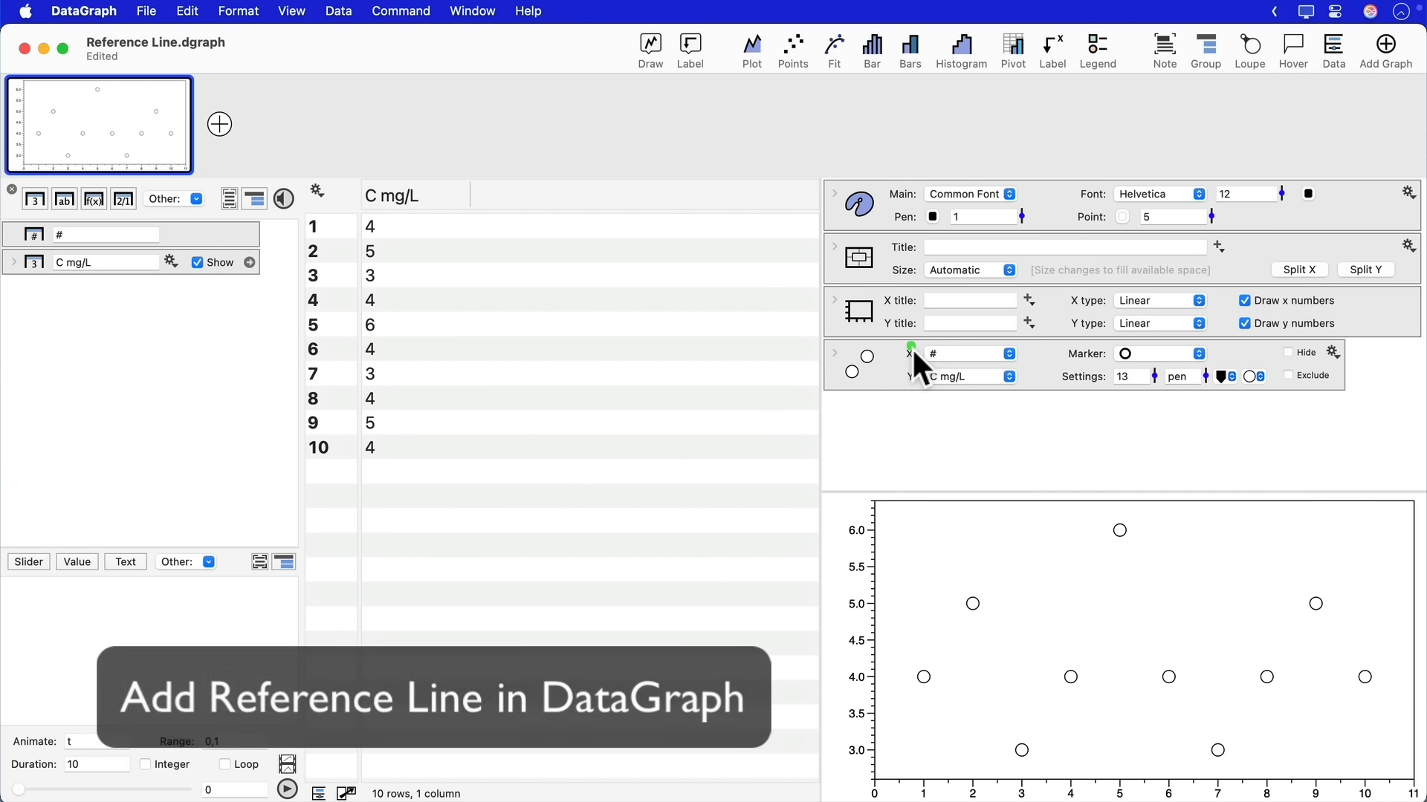
pyautogui.moveTo(307, 205)
pyautogui.mouseDown()
pyautogui.moveTo(346, 362)
pyautogui.moveTo(350, 462)
pyautogui.mouseUp()
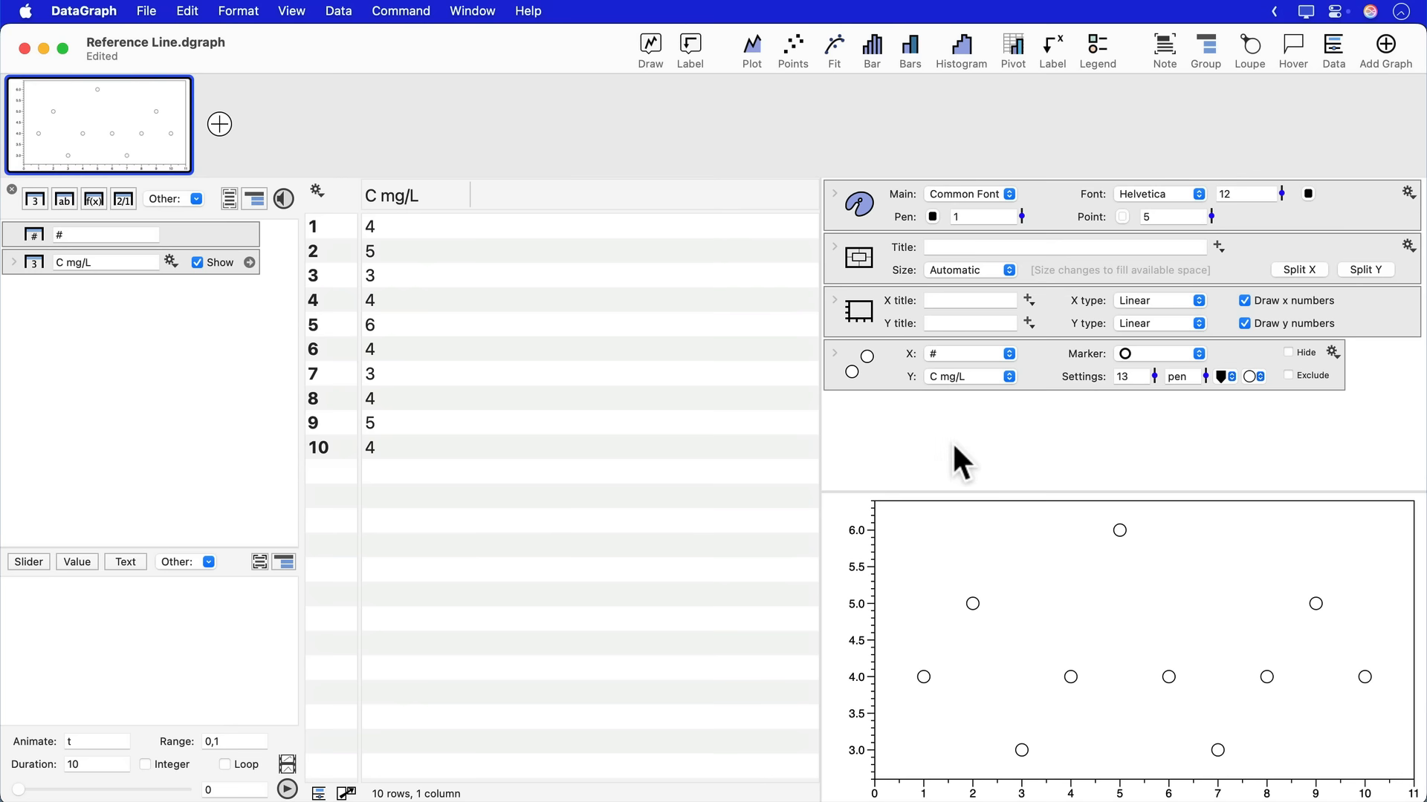
# - Add a Lines command to the graph with the value 5.5 and its type set to Y Lines
pyautogui.click(650, 43)
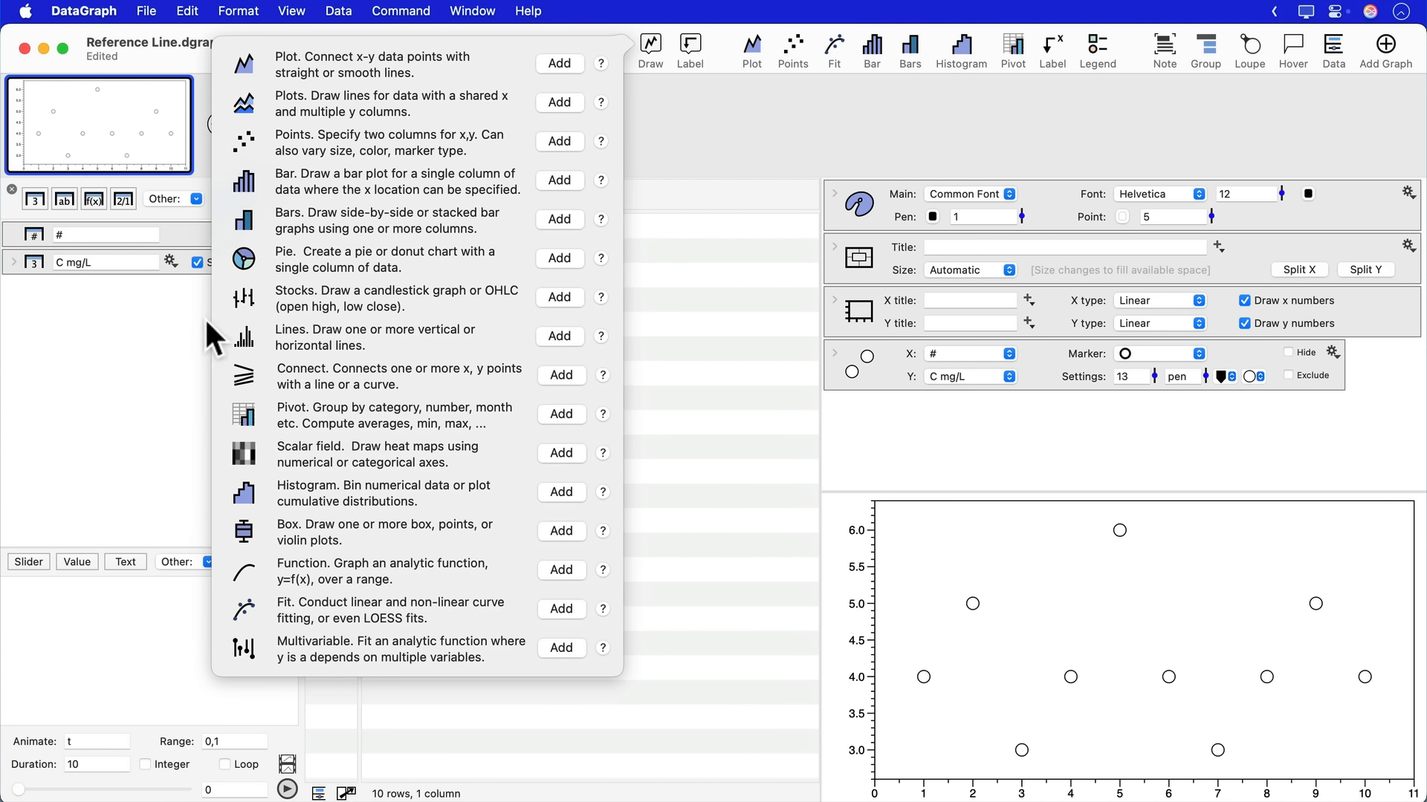
pyautogui.moveTo(184, 303); pyautogui.dragTo(613, 364)
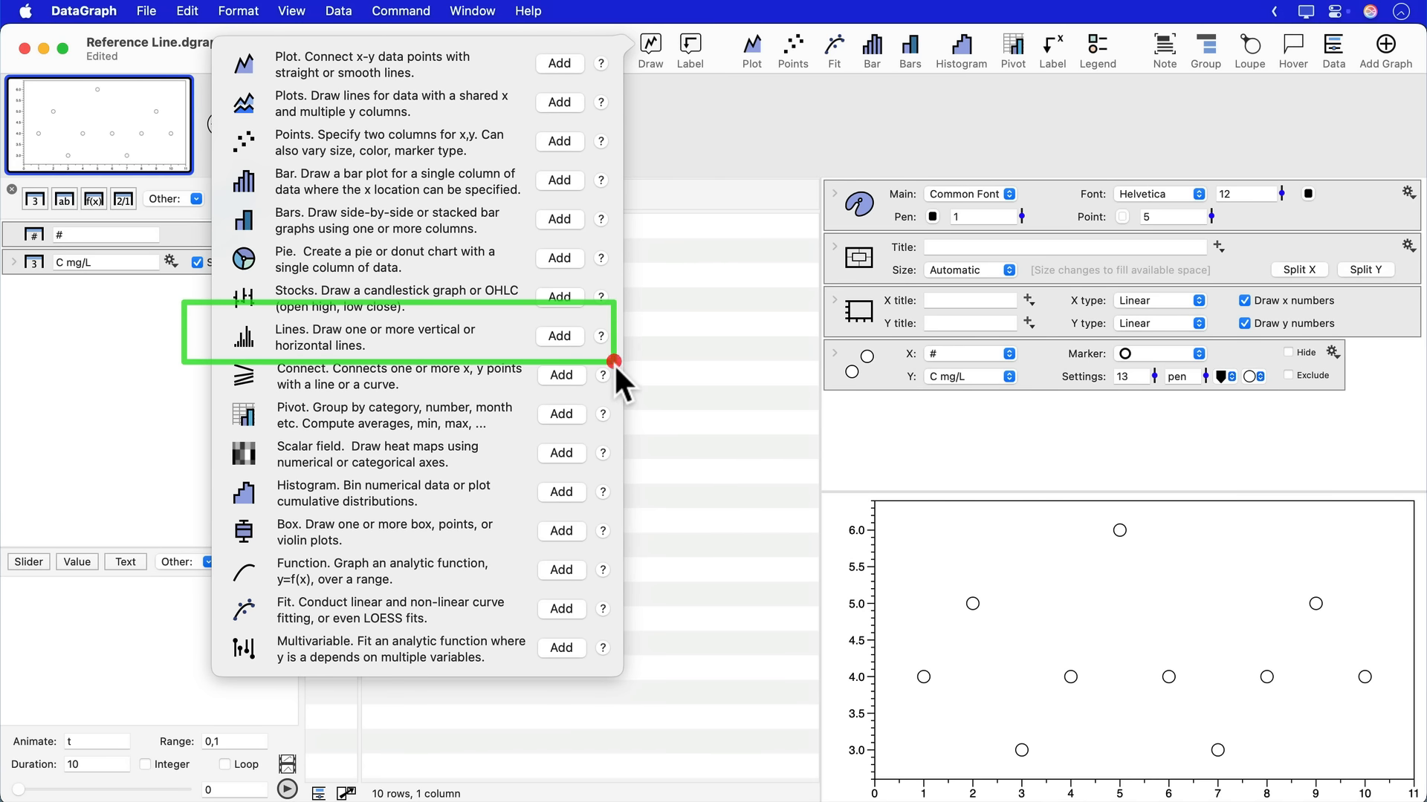
pyautogui.click(559, 336)
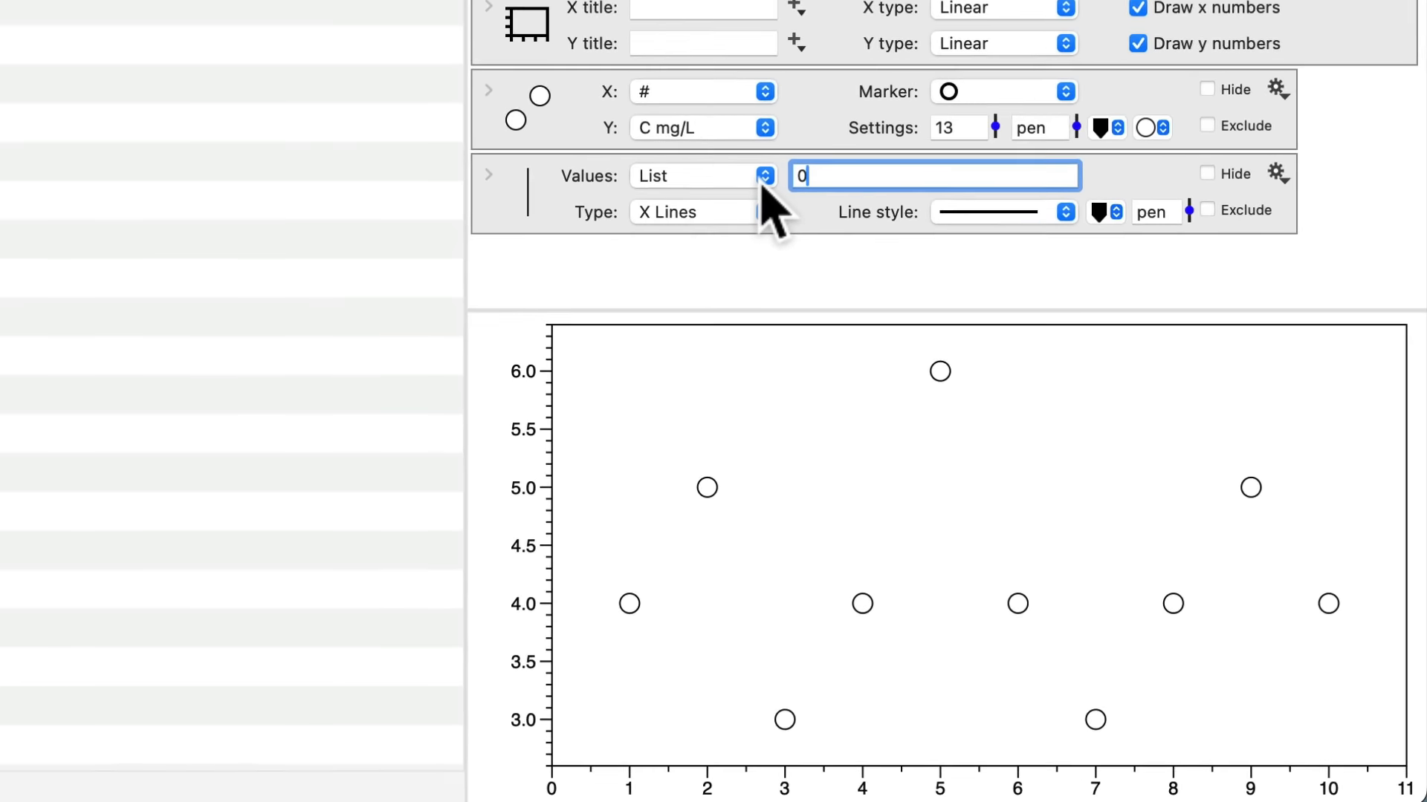
pyautogui.press('BackSpace')
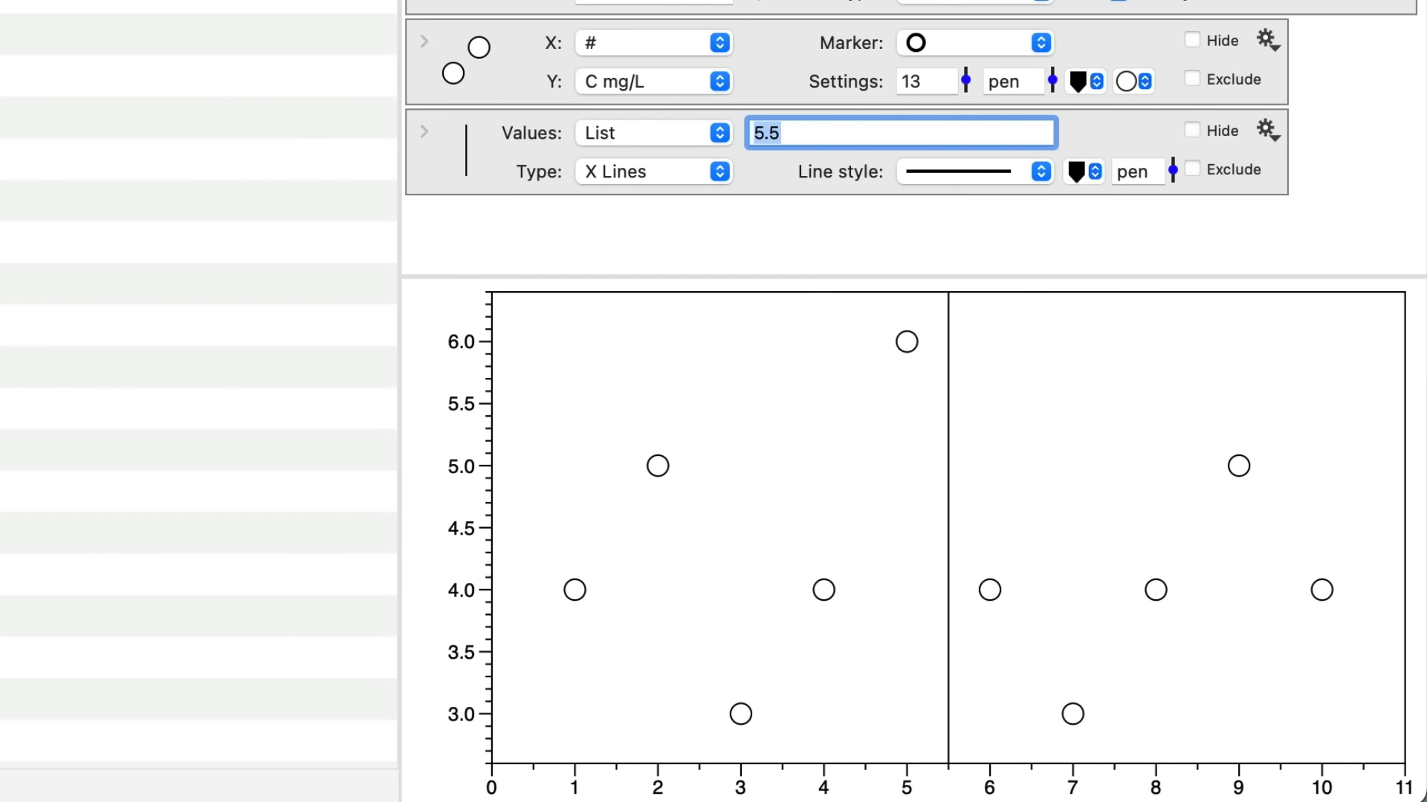
pyautogui.click(662, 174)
pyautogui.click(654, 204)
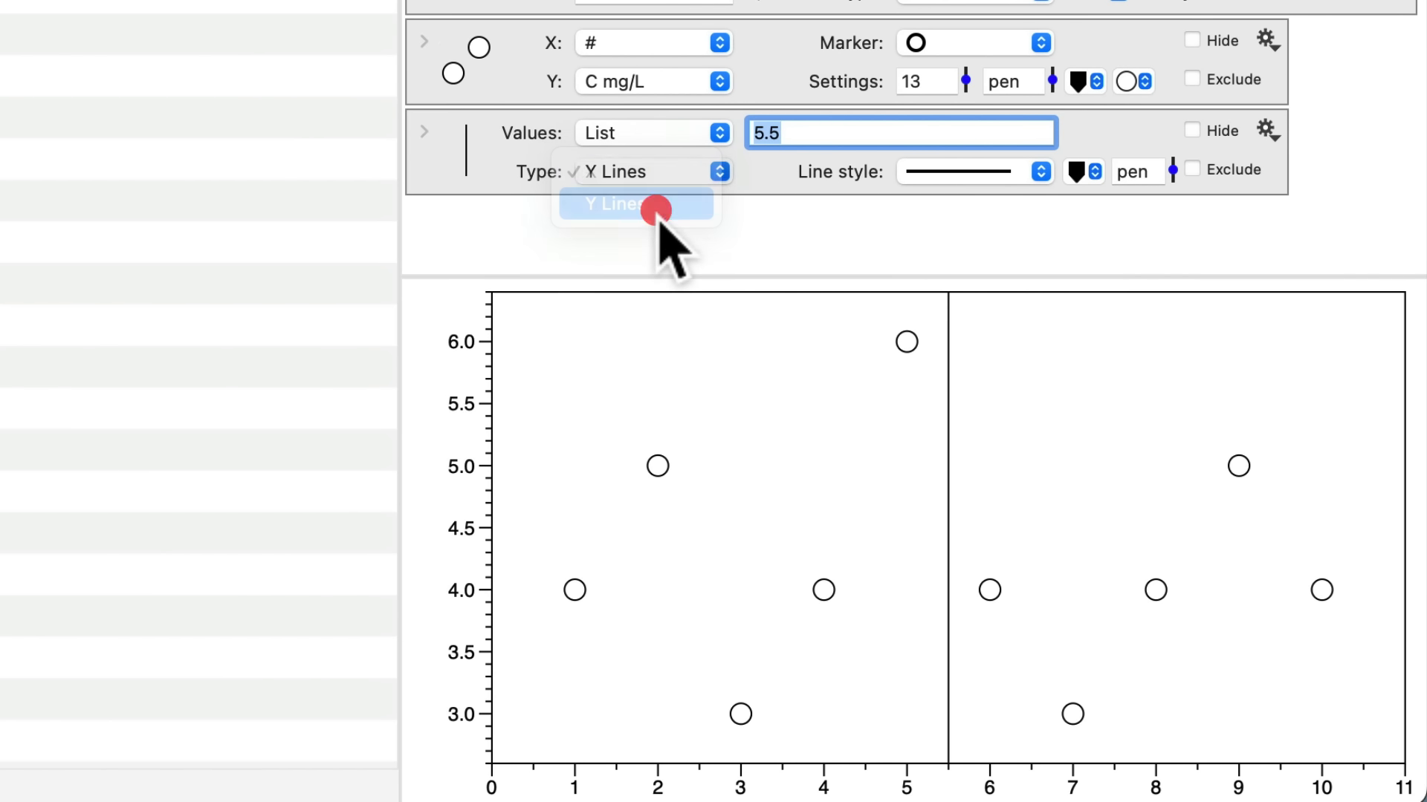
# - Color the 5.5 reference line with Line Color 1 and set its thickness to 3
pyautogui.click(1087, 171)
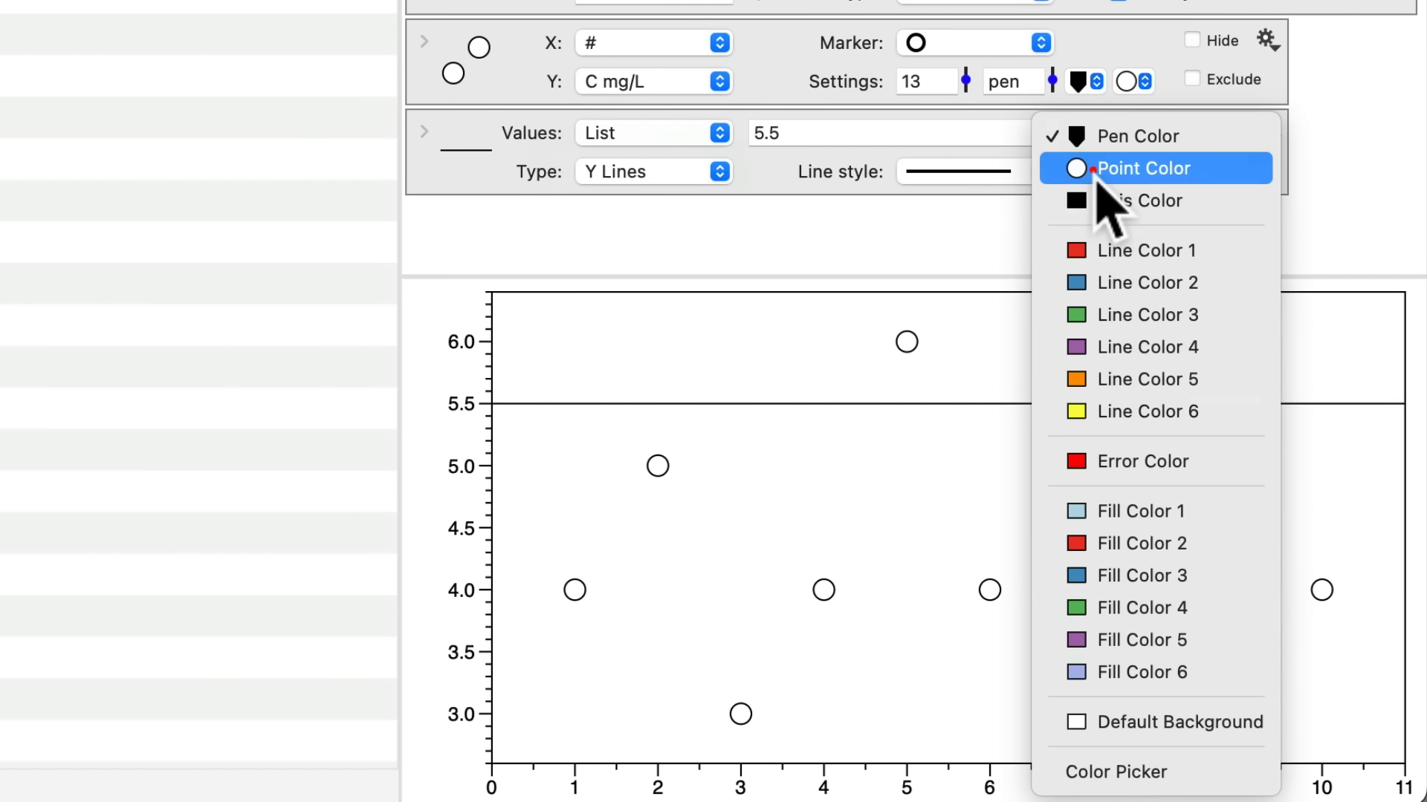
pyautogui.click(1103, 248)
pyautogui.moveTo(1173, 170); pyautogui.dragTo(1168, 145)
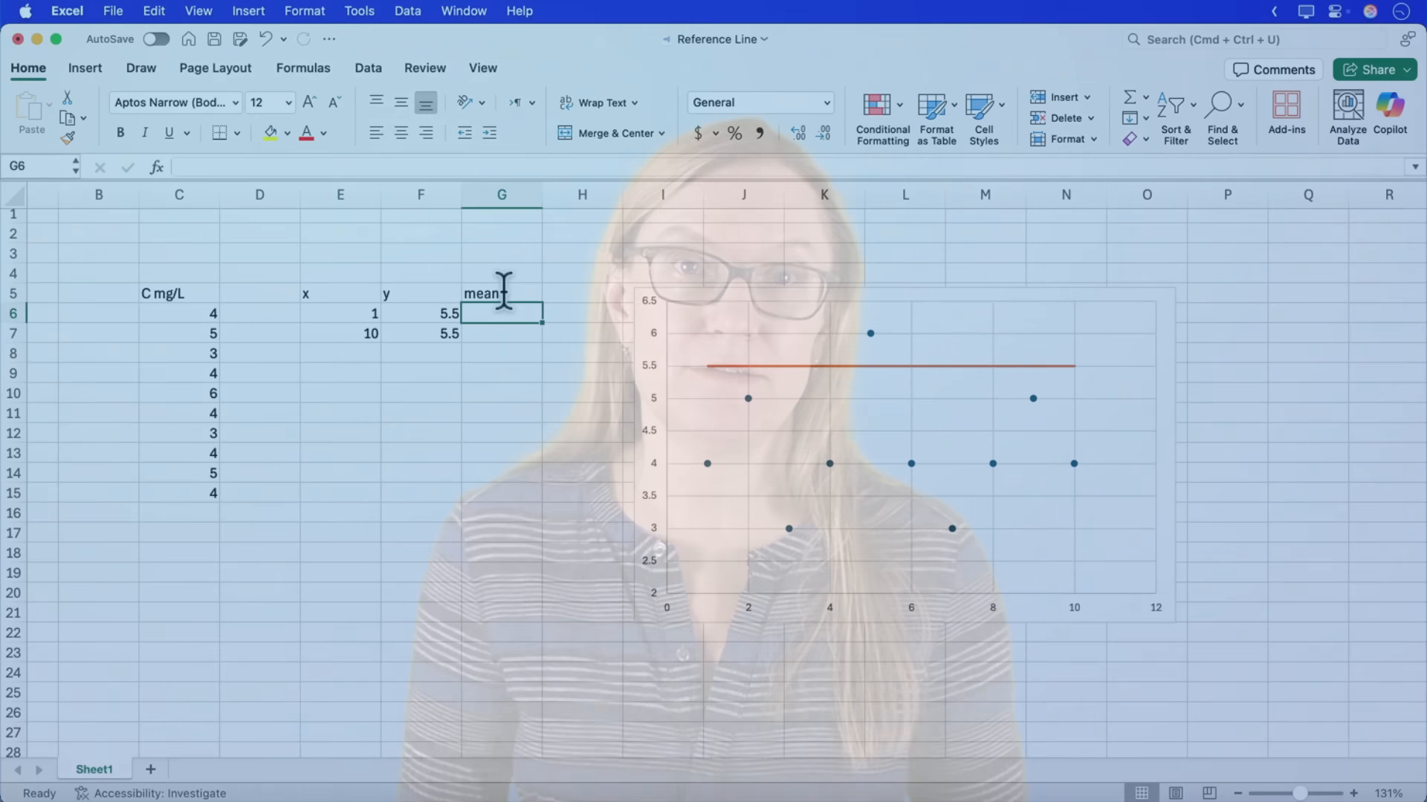
# - Switch to Excel, calculate the average of C6:C15 in cell G6, and reference that result in G7
pyautogui.write('=aver')
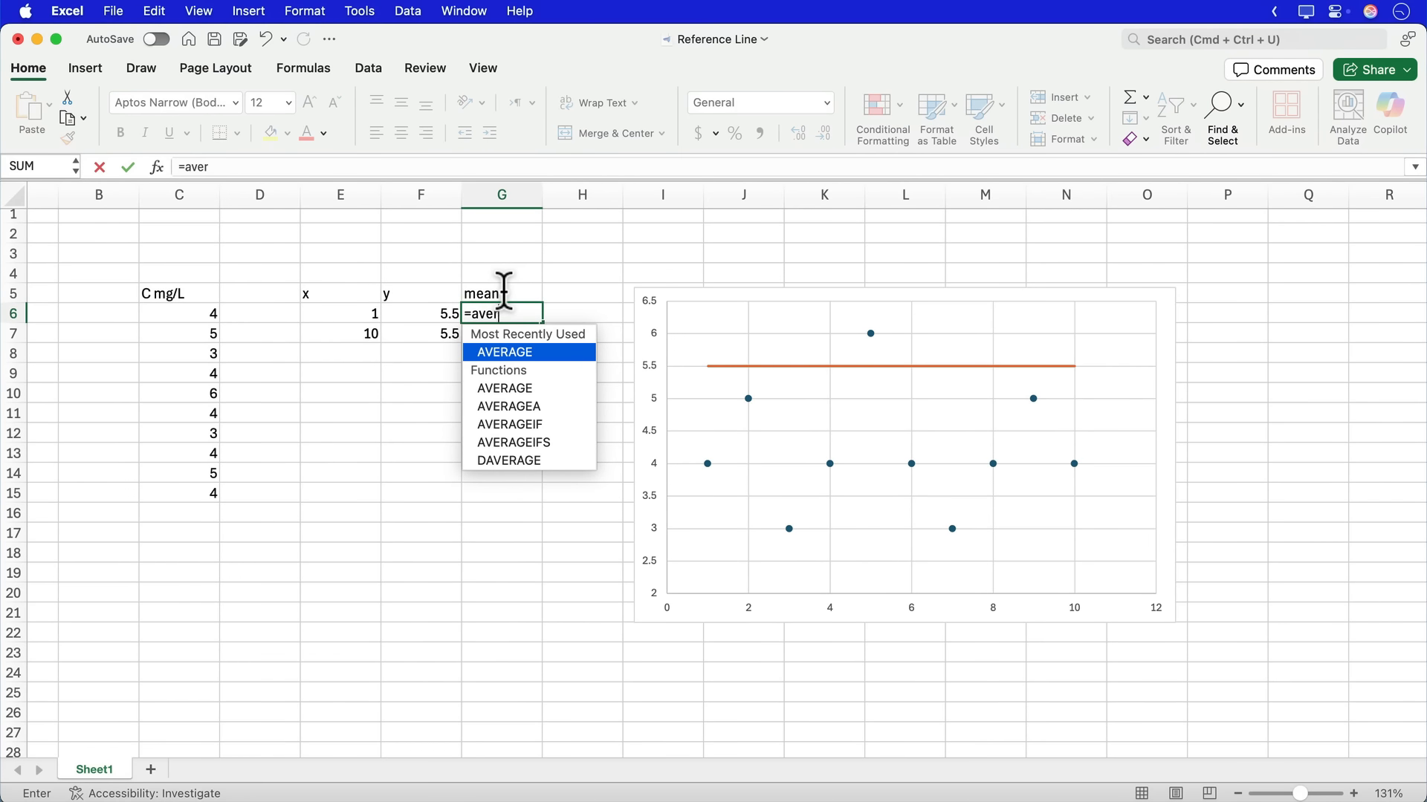
pyautogui.write('age(')
pyautogui.moveTo(215, 313); pyautogui.dragTo(208, 497)
pyautogui.press('Return')
pyautogui.write('=')
pyautogui.press('Up')
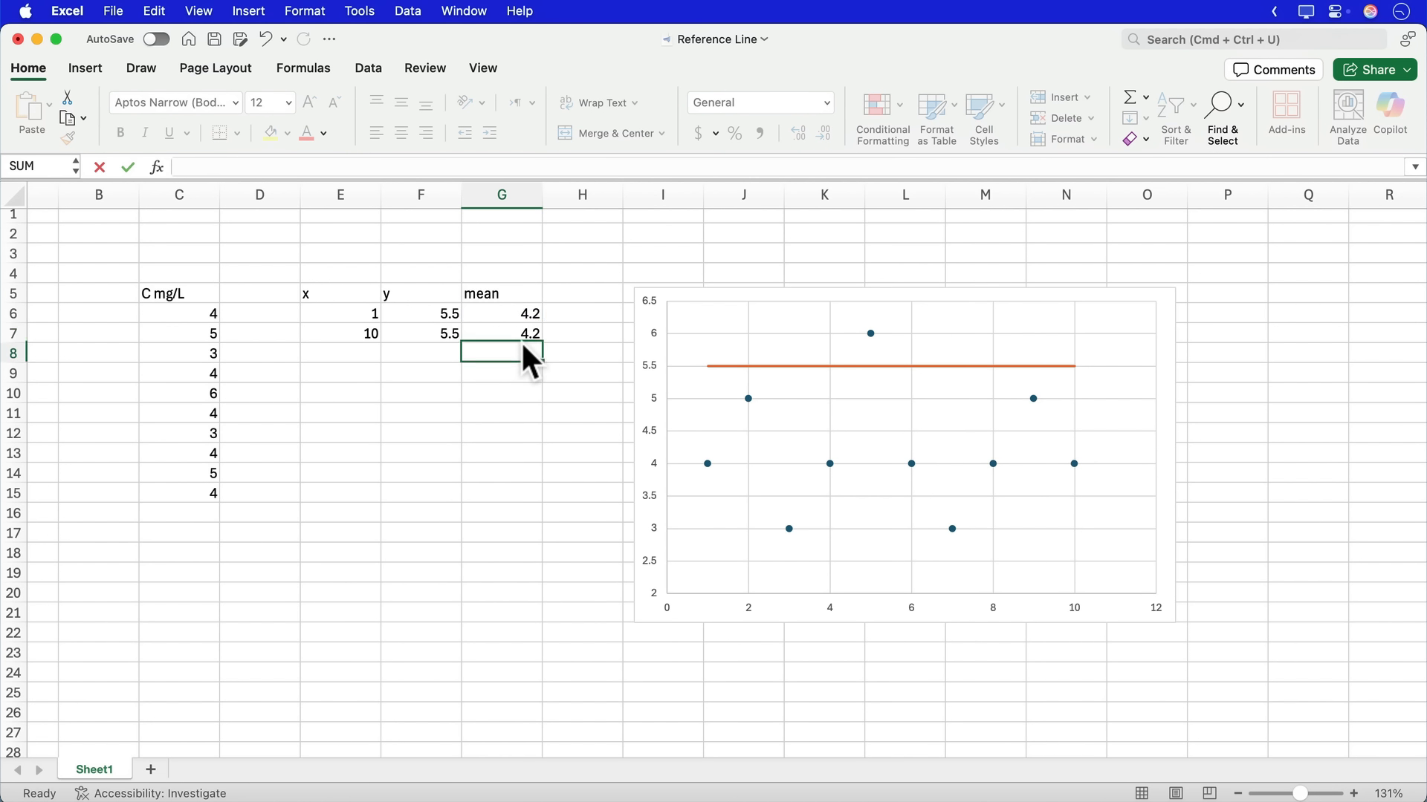
# - Add a chart series with X values from E6:E7 and Y values from the mean cells G6:G7
pyautogui.rightClick(796, 414)
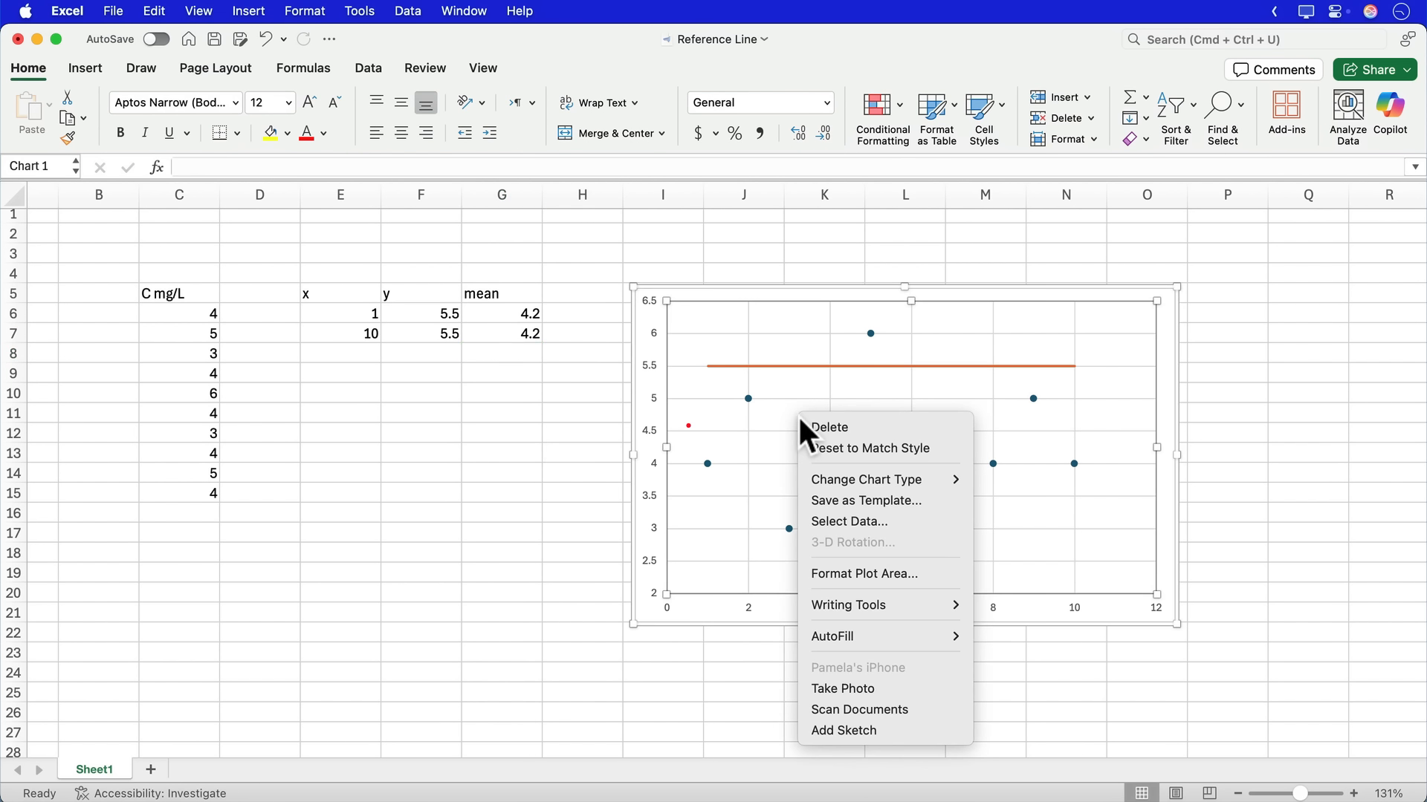
pyautogui.click(868, 522)
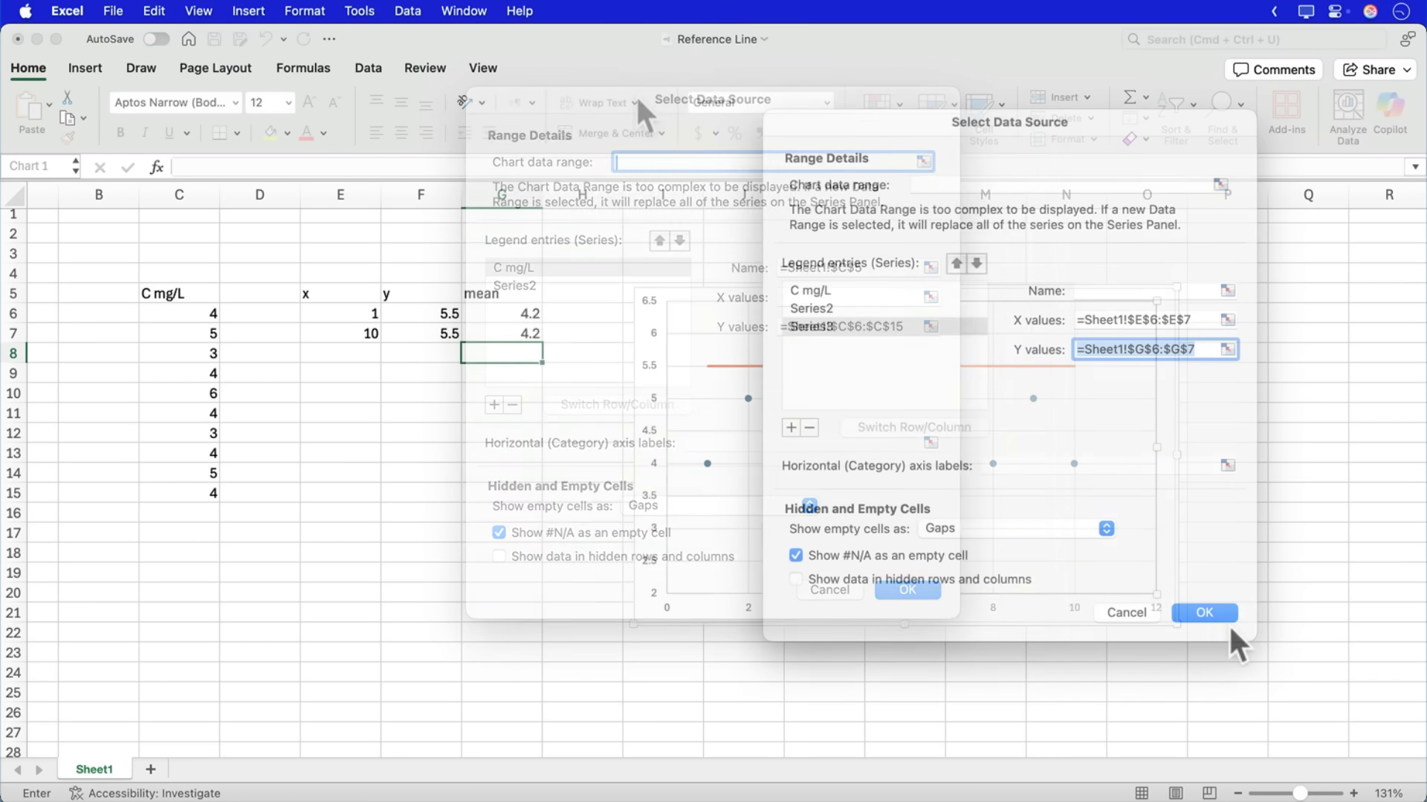
pyautogui.click(1213, 617)
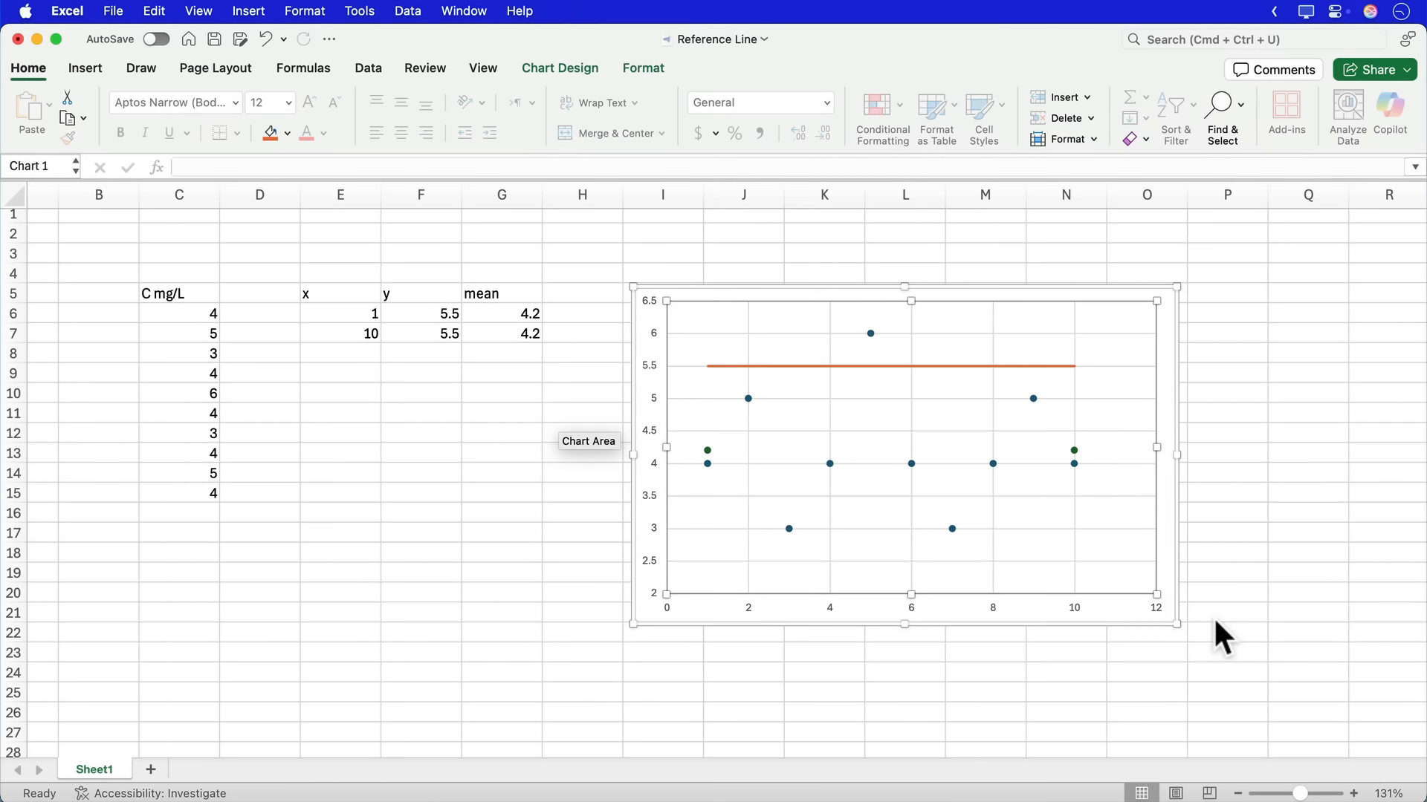
# - Format the mean series as a solid line in dark blue with a dashed dash type
pyautogui.click(1075, 451)
pyautogui.rightClick(1076, 451)
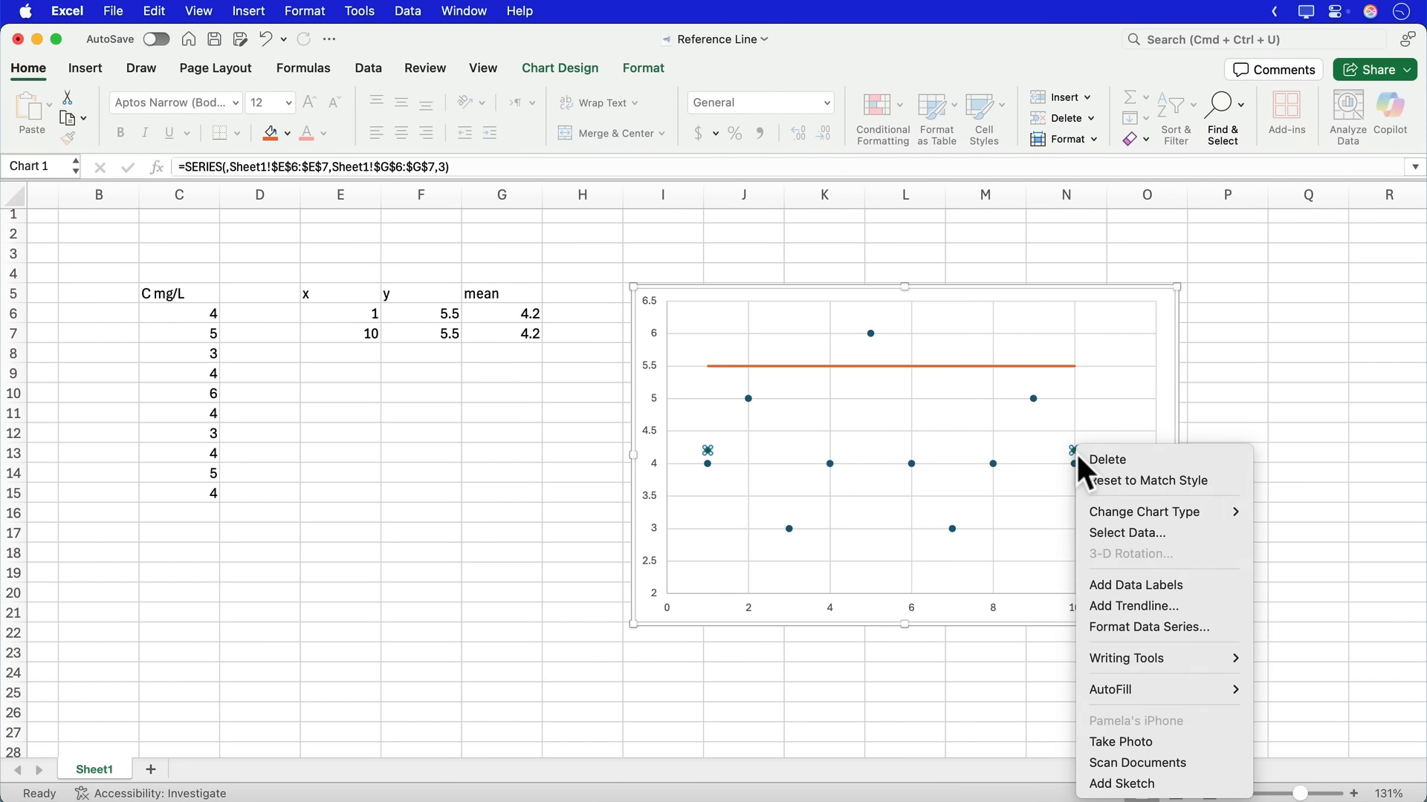
pyautogui.click(1119, 627)
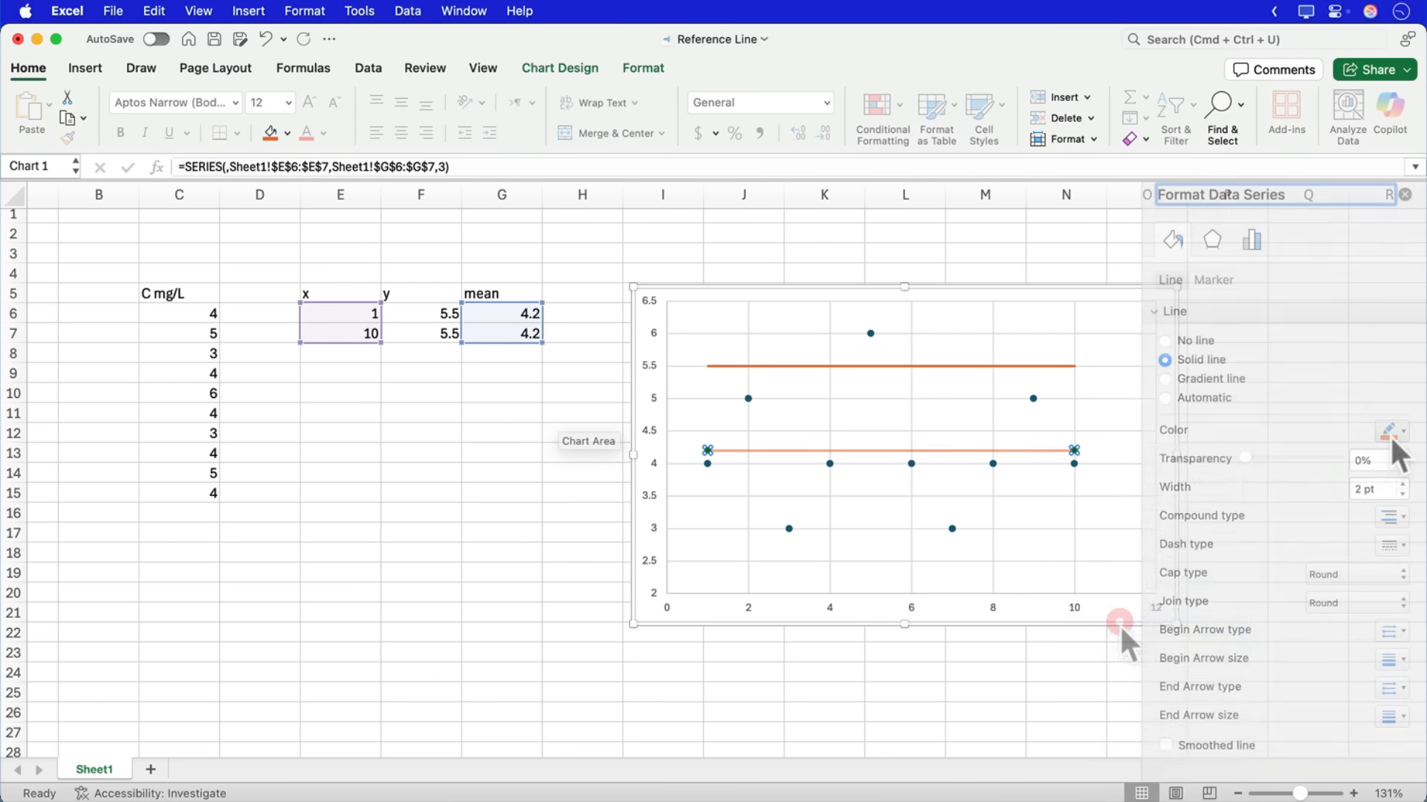
pyautogui.click(1389, 431)
pyautogui.click(1323, 484)
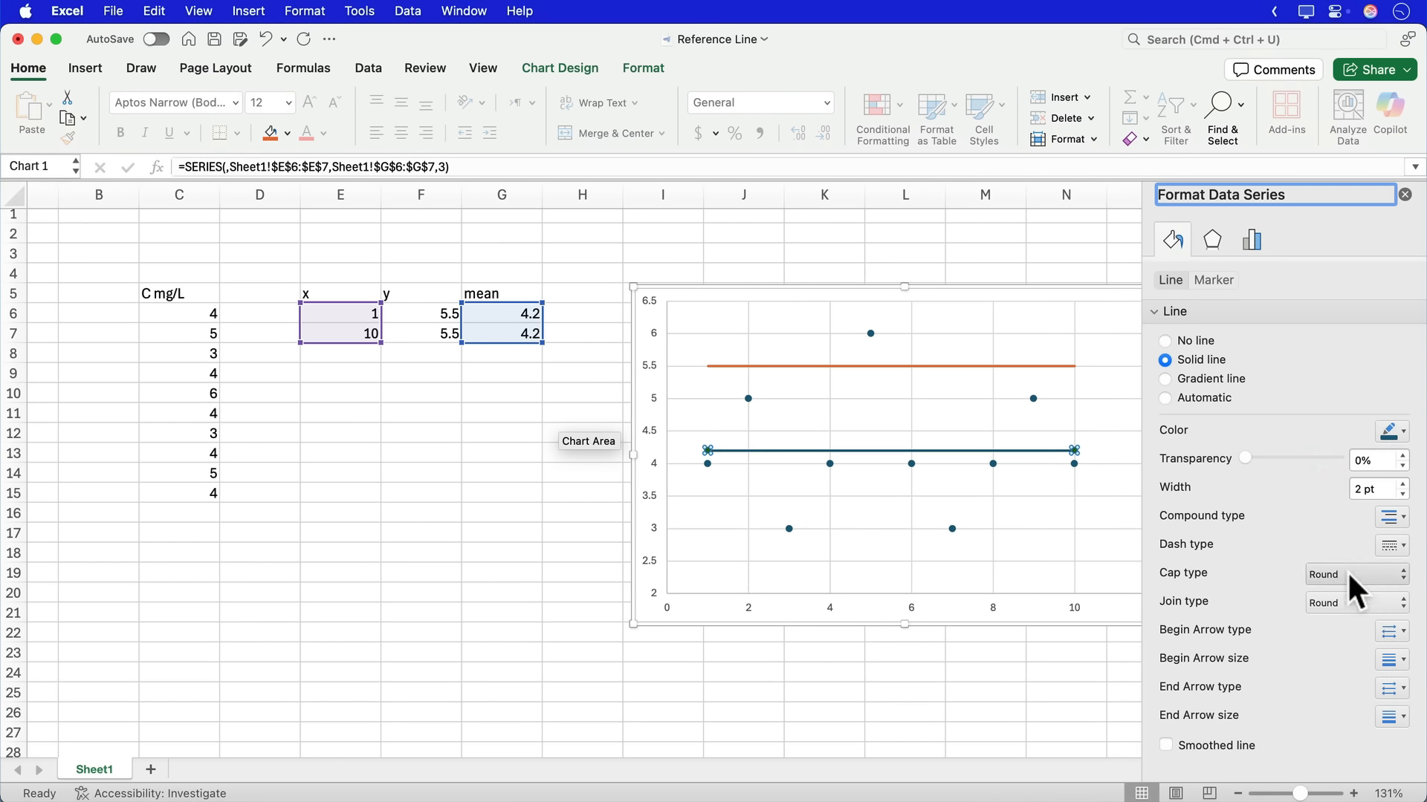
pyautogui.click(1386, 540)
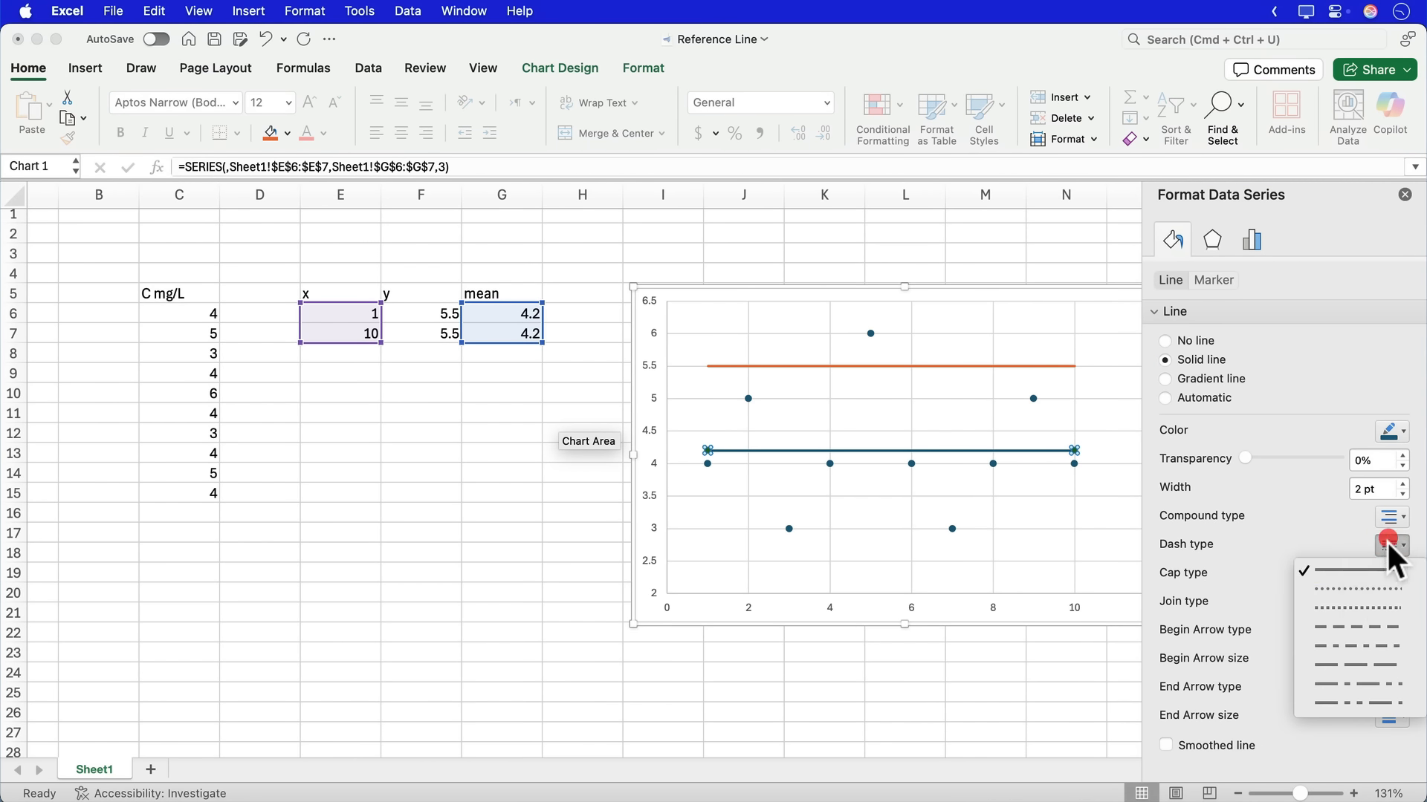
pyautogui.click(1352, 627)
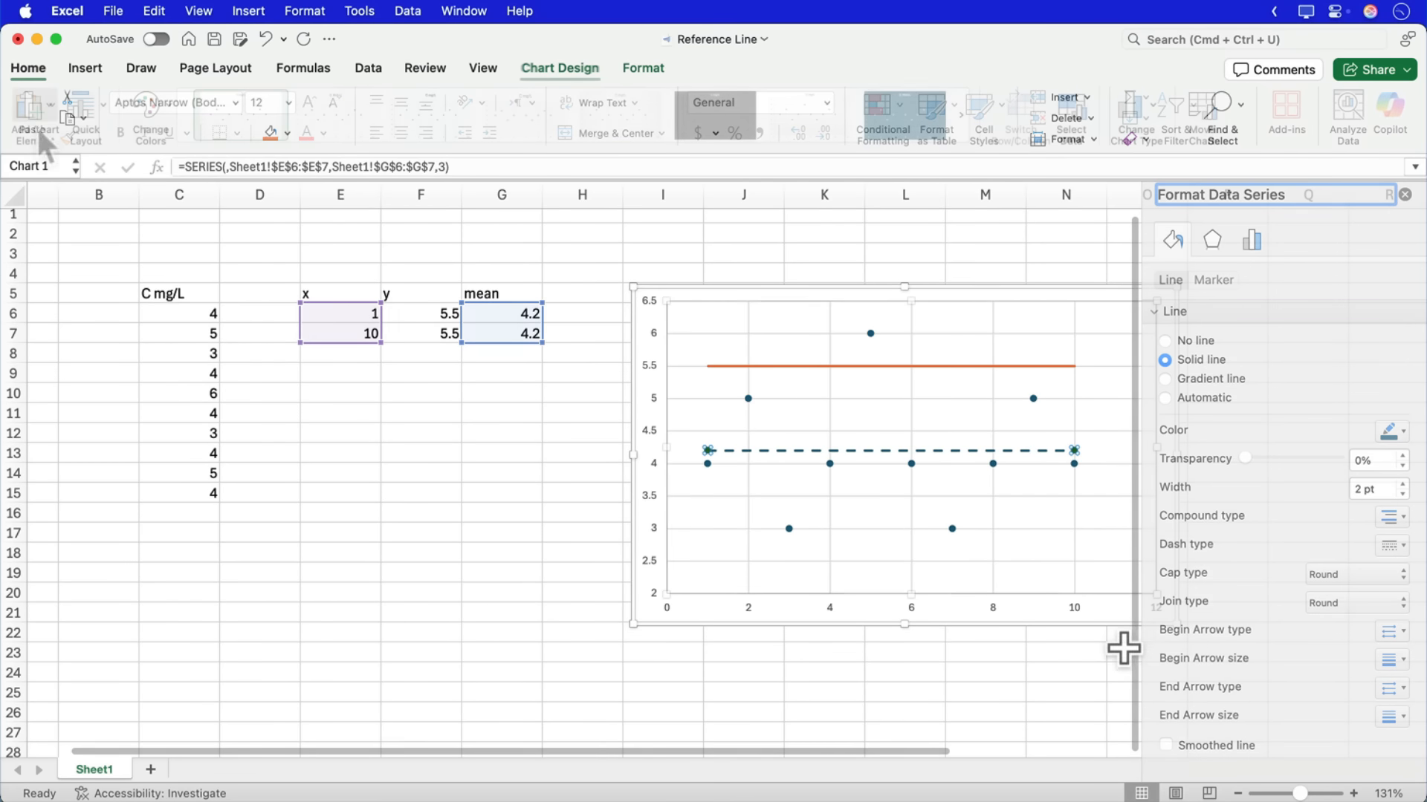
# - Add a legend on the right side of the chart
pyautogui.click(30, 106)
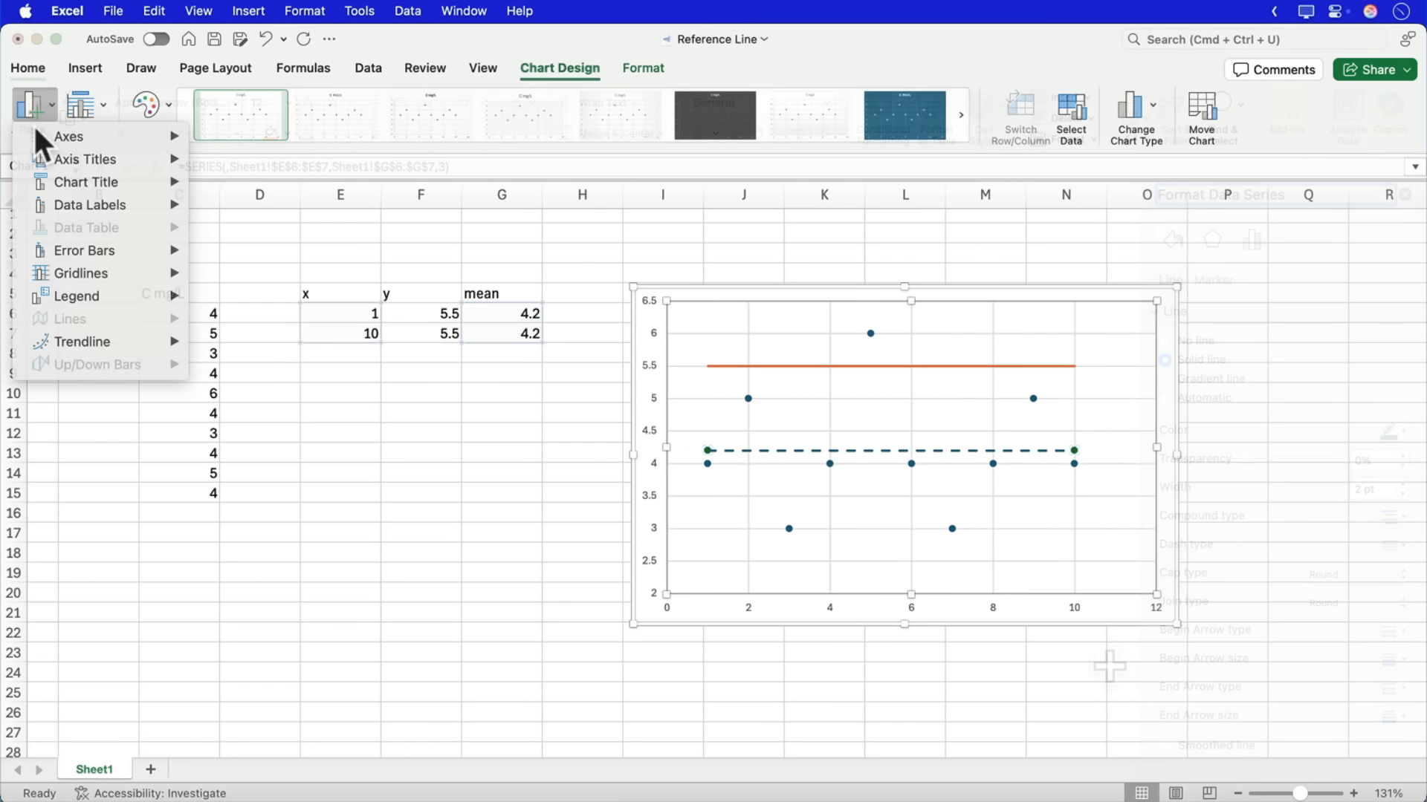
pyautogui.moveTo(70, 293)
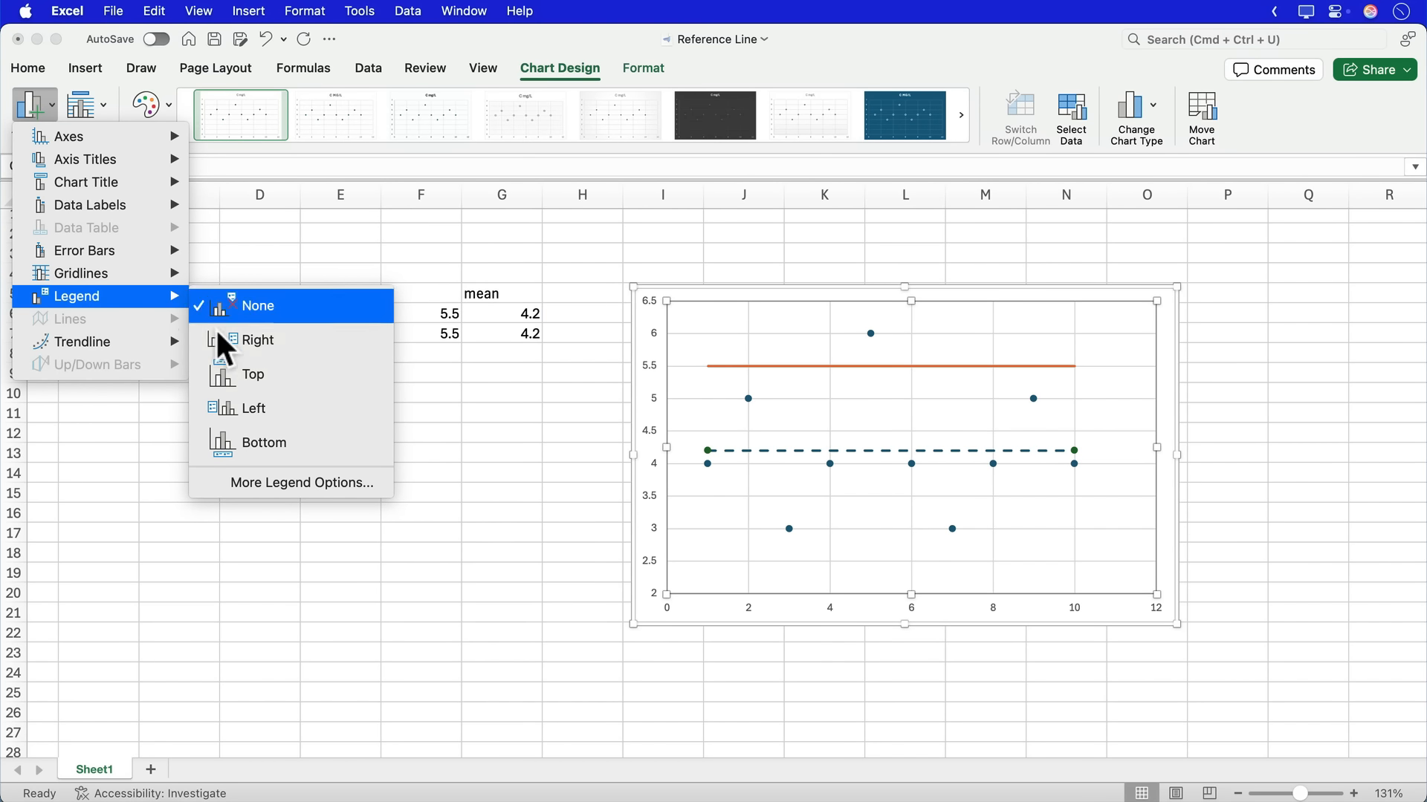
pyautogui.click(234, 343)
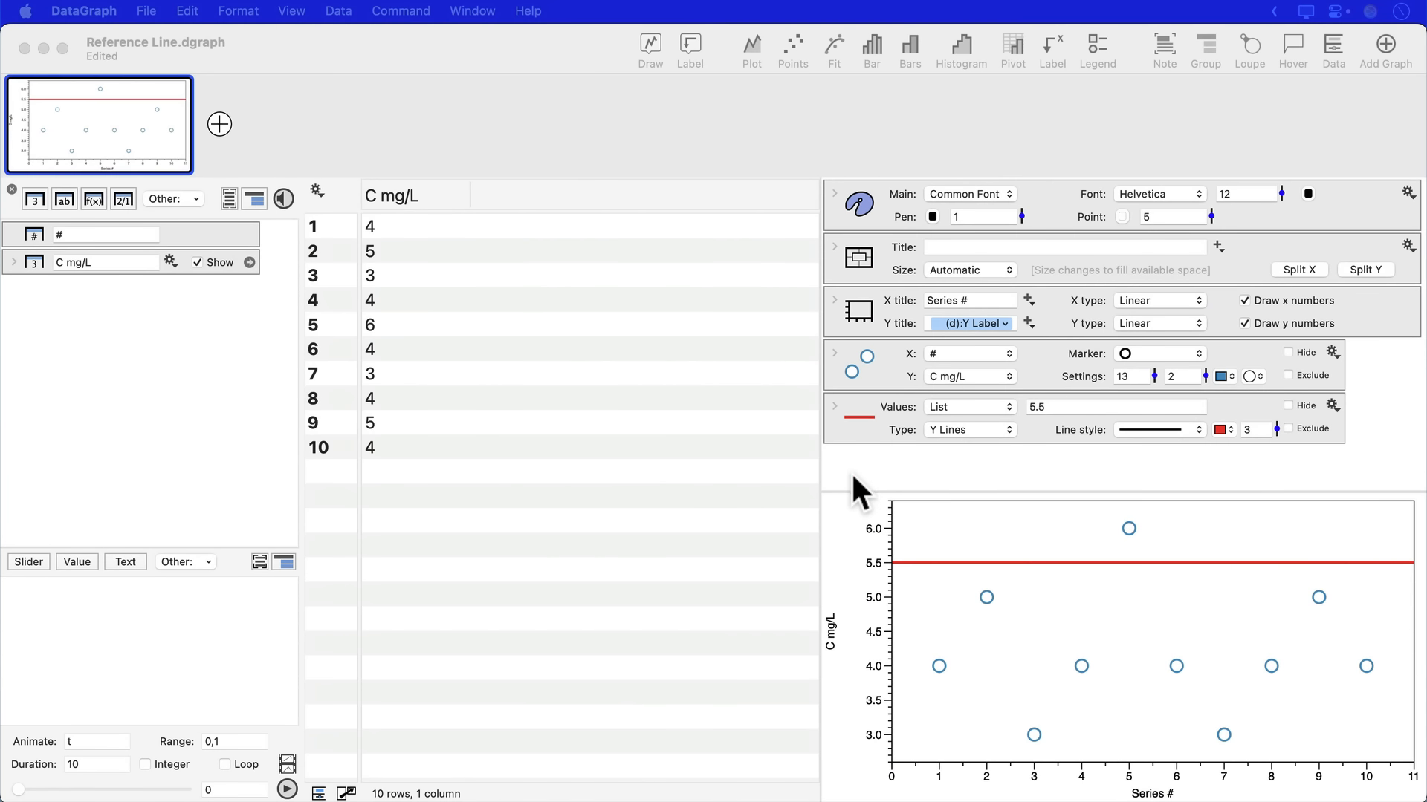
# - Switch to DataGraph and create a Mean number from the C mg/L column
pyautogui.click(850, 471)
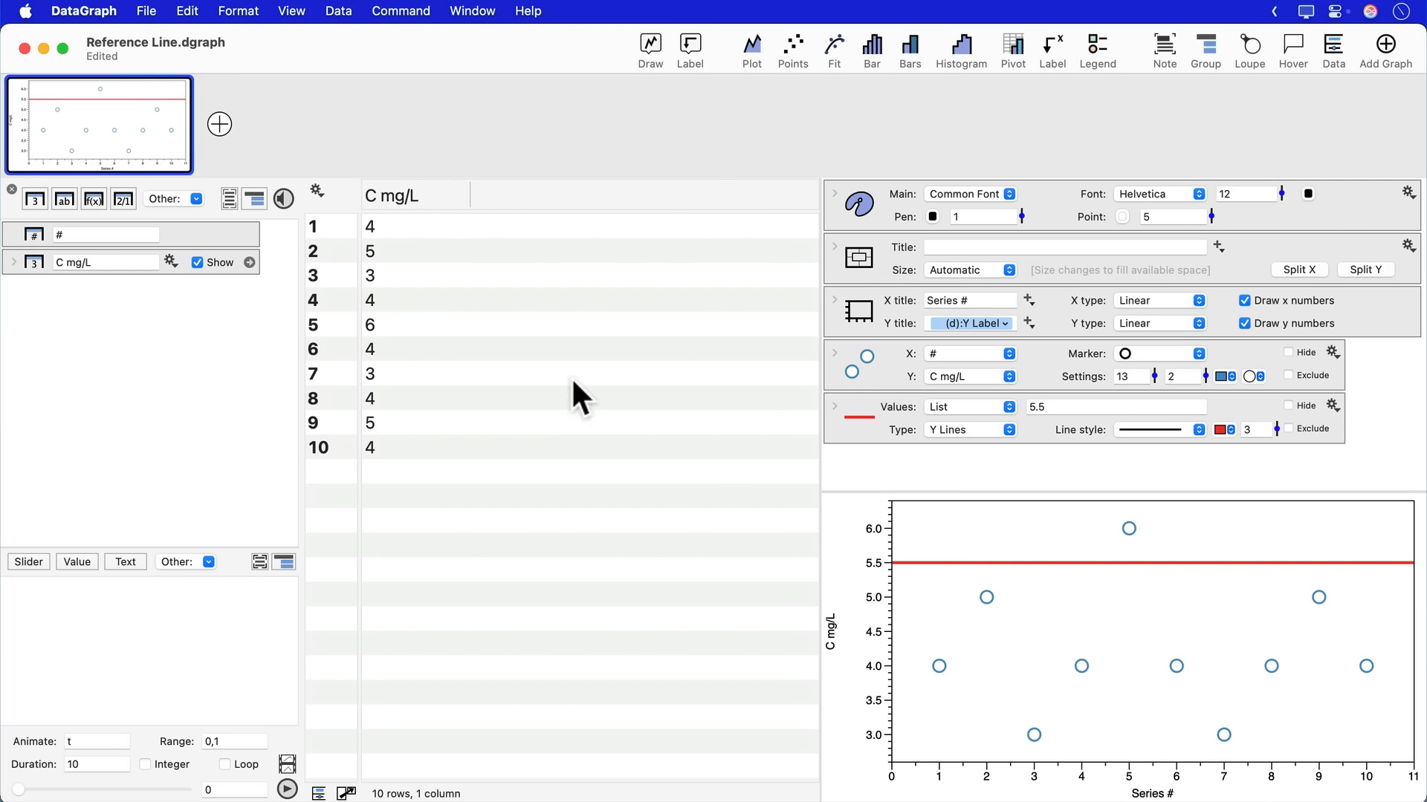
pyautogui.click(437, 199)
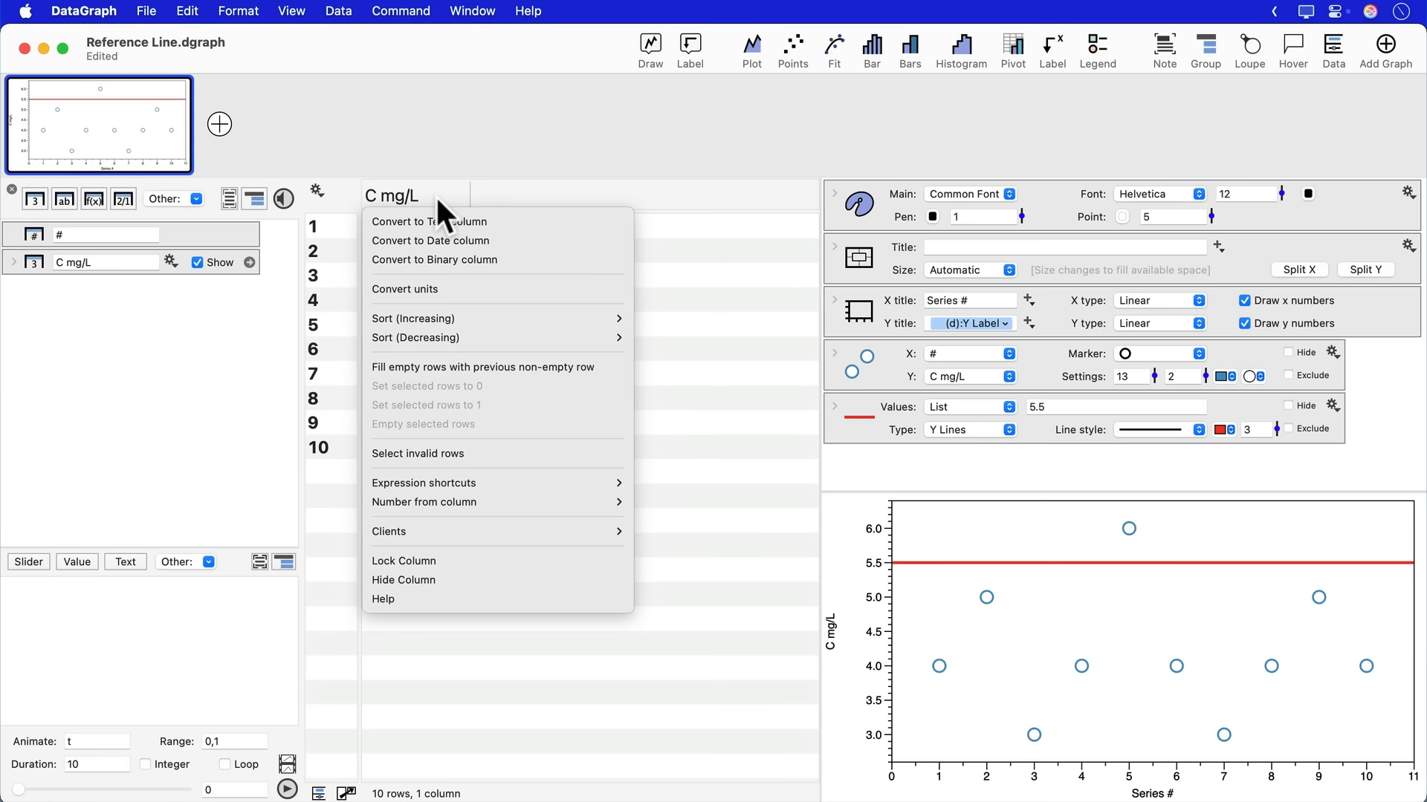
pyautogui.moveTo(452, 501)
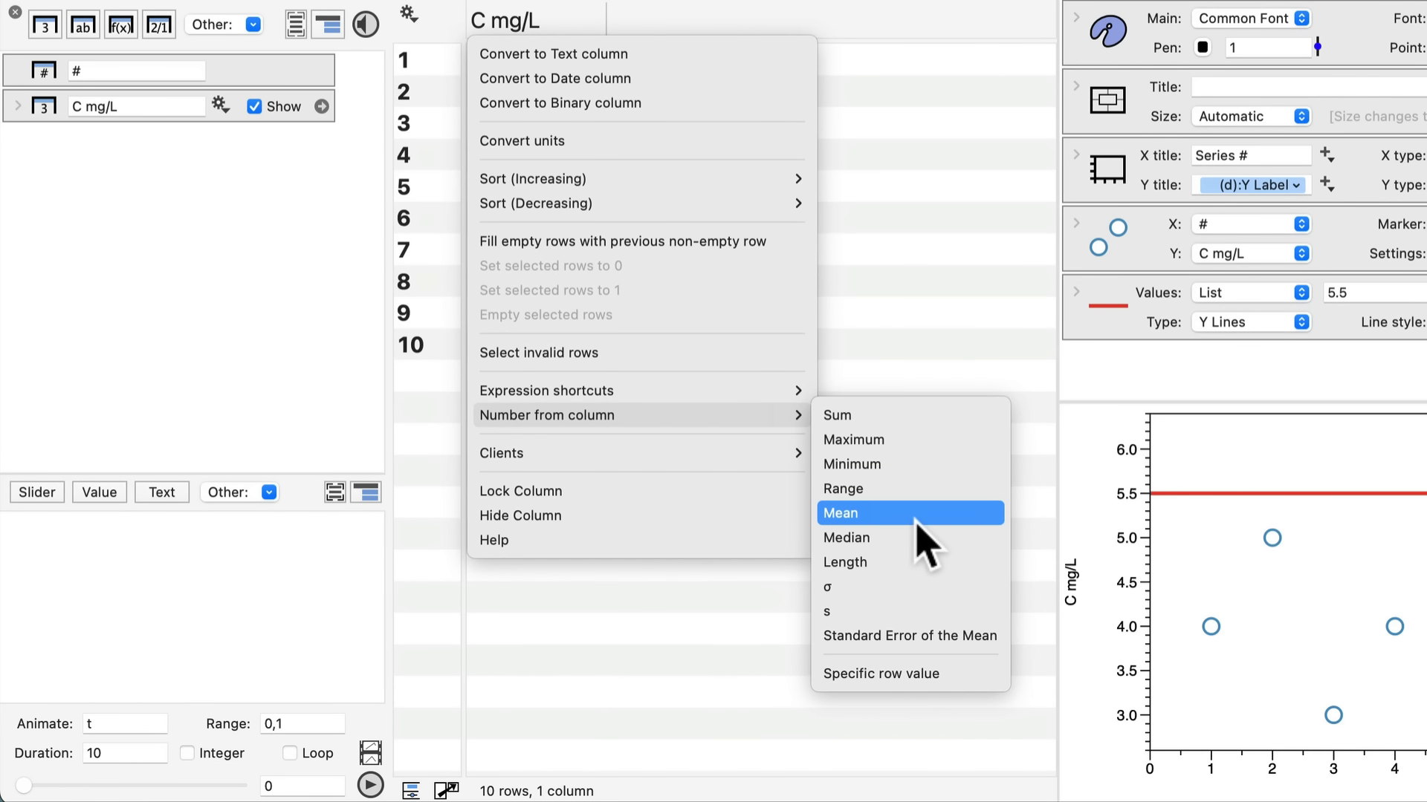
pyautogui.click(915, 514)
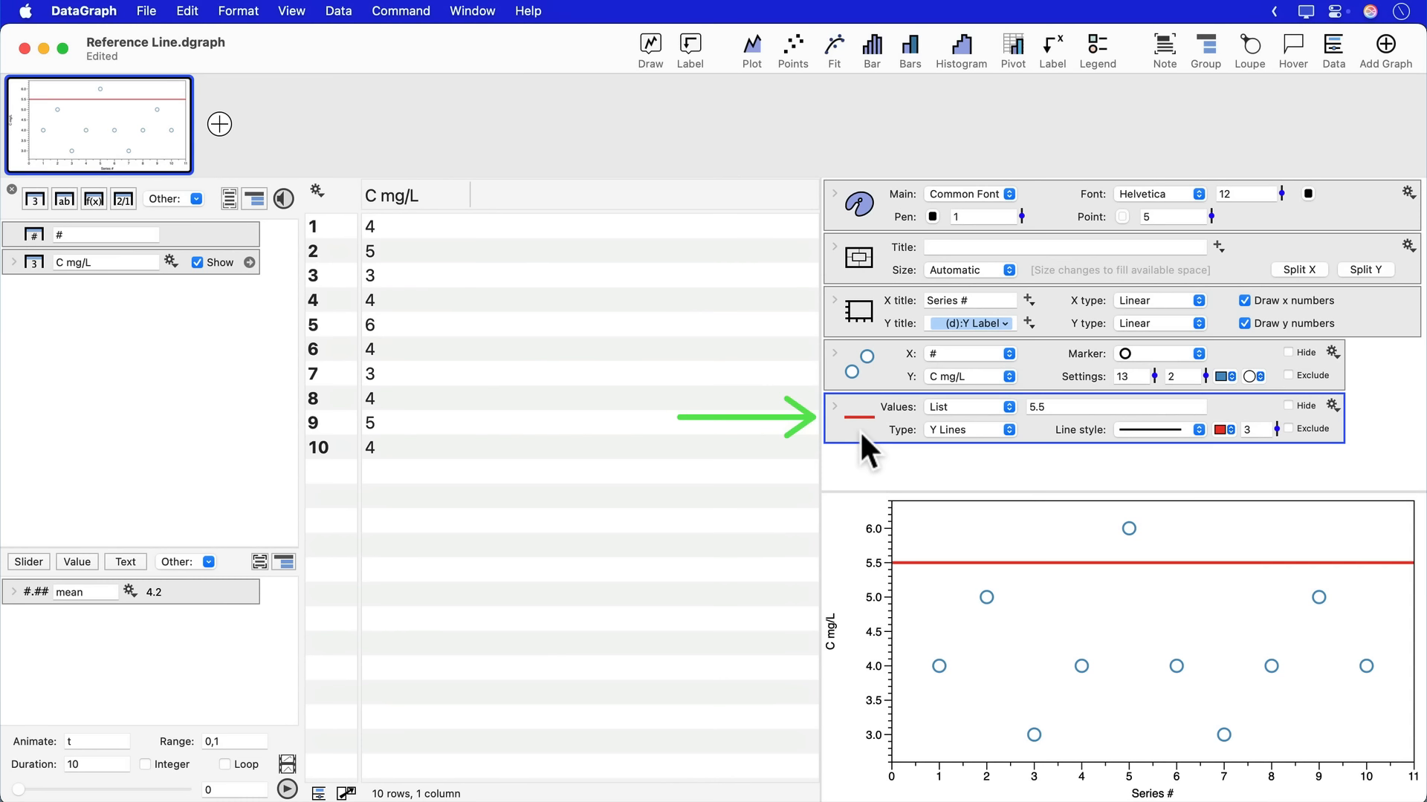
# - Duplicate the 5.5 Y Lines command by copying and pasting it
pyautogui.click(189, 9)
pyautogui.click(196, 116)
pyautogui.click(189, 12)
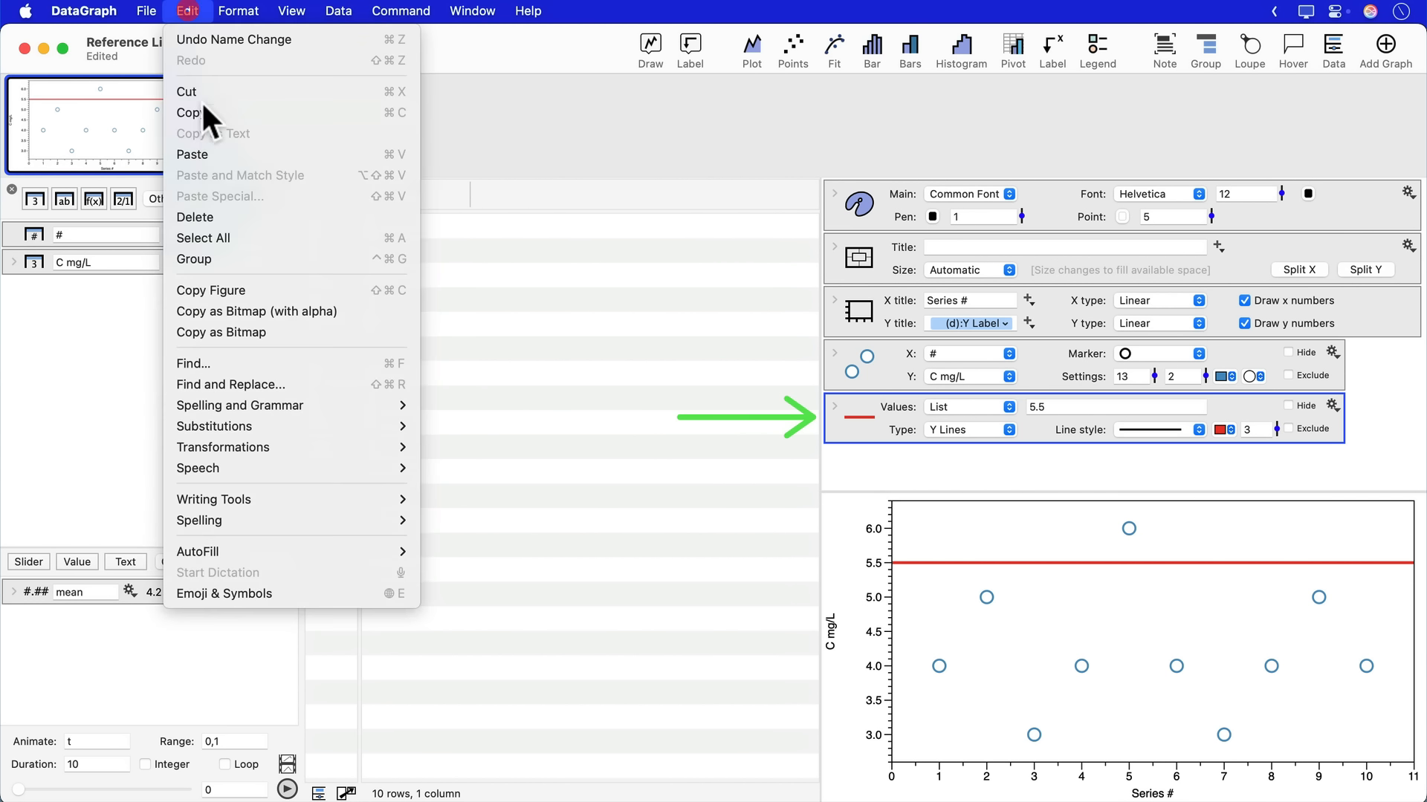
pyautogui.click(205, 150)
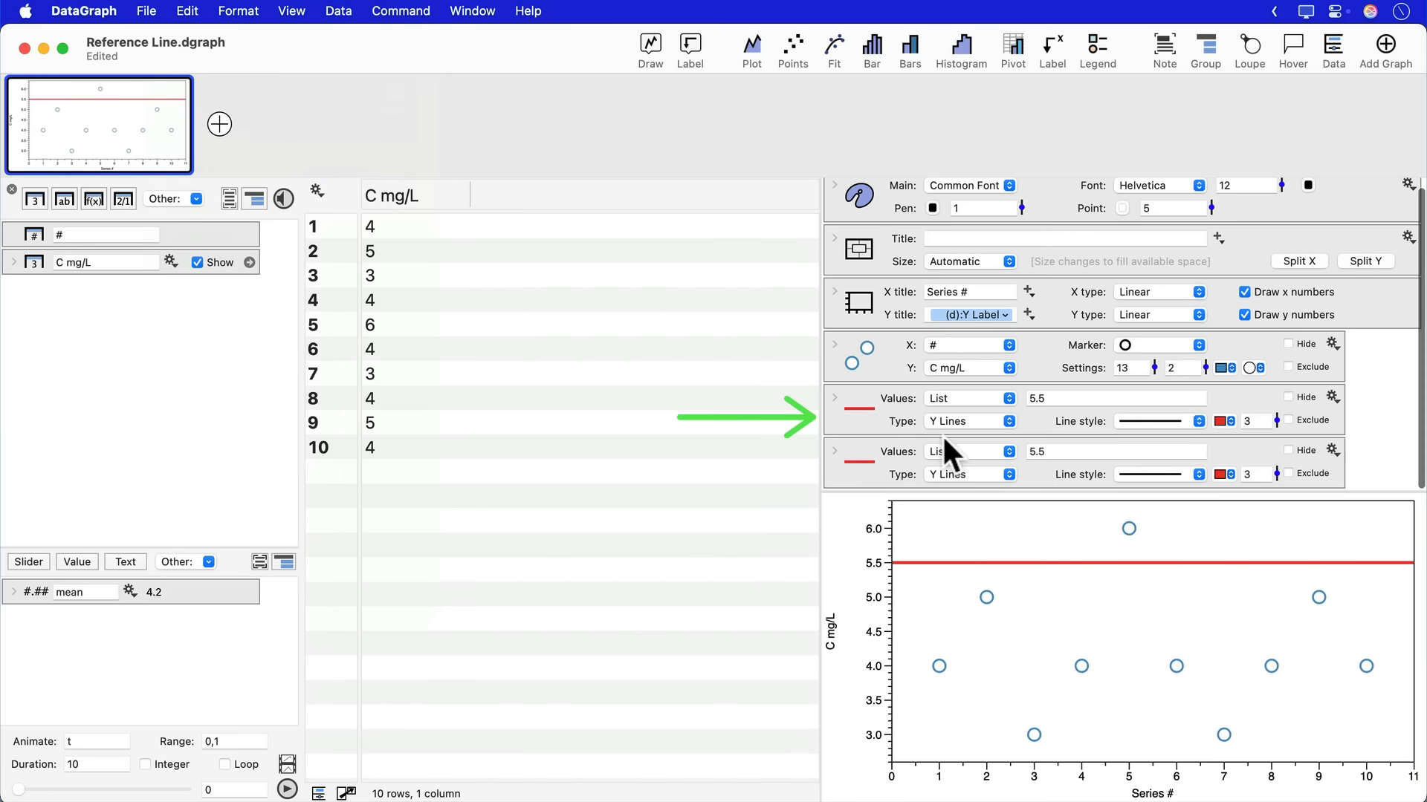
# - Set the value of the duplicated Y Lines command to the variable mean
pyautogui.click(876, 465)
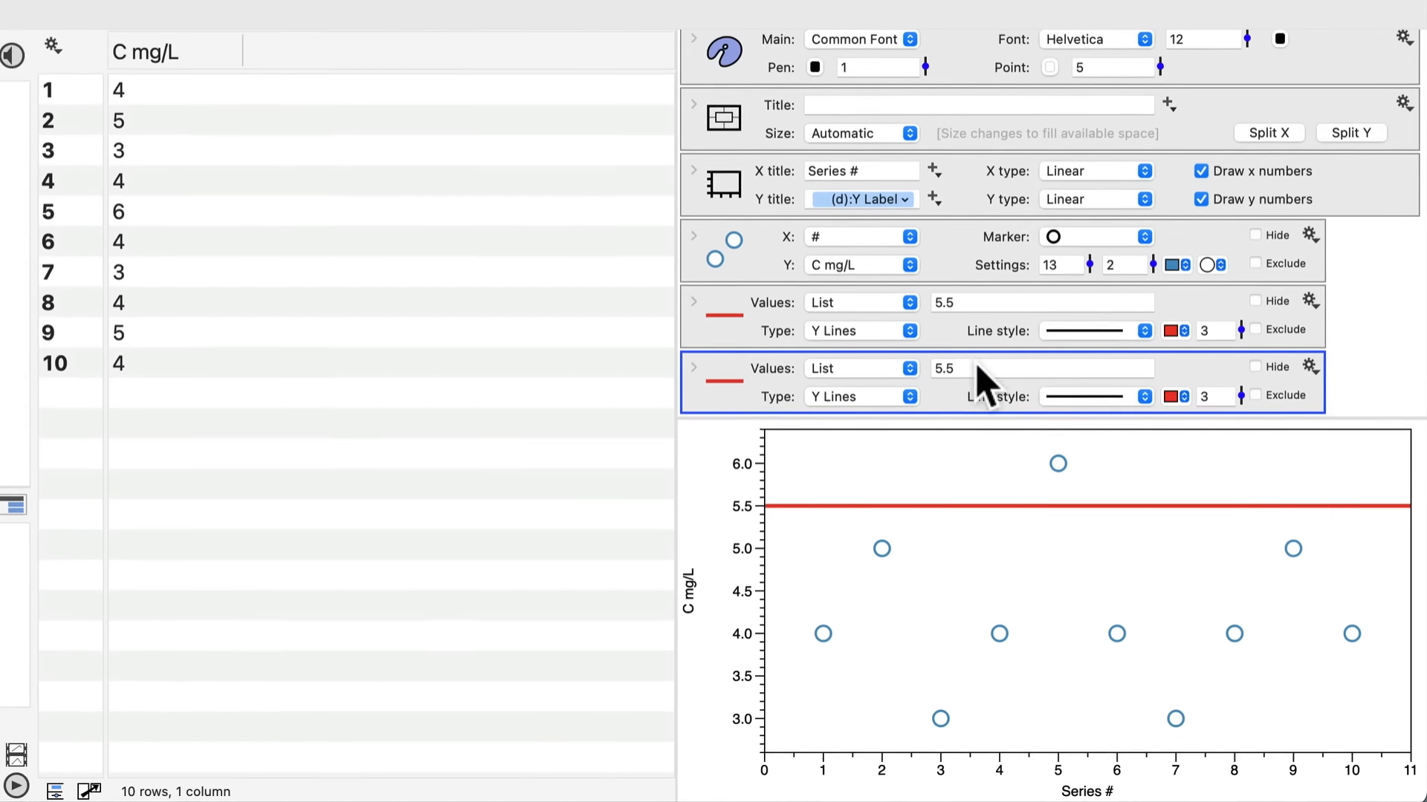
pyautogui.moveTo(1016, 408); pyautogui.dragTo(905, 407)
pyautogui.write('mean')
pyautogui.press('Return')
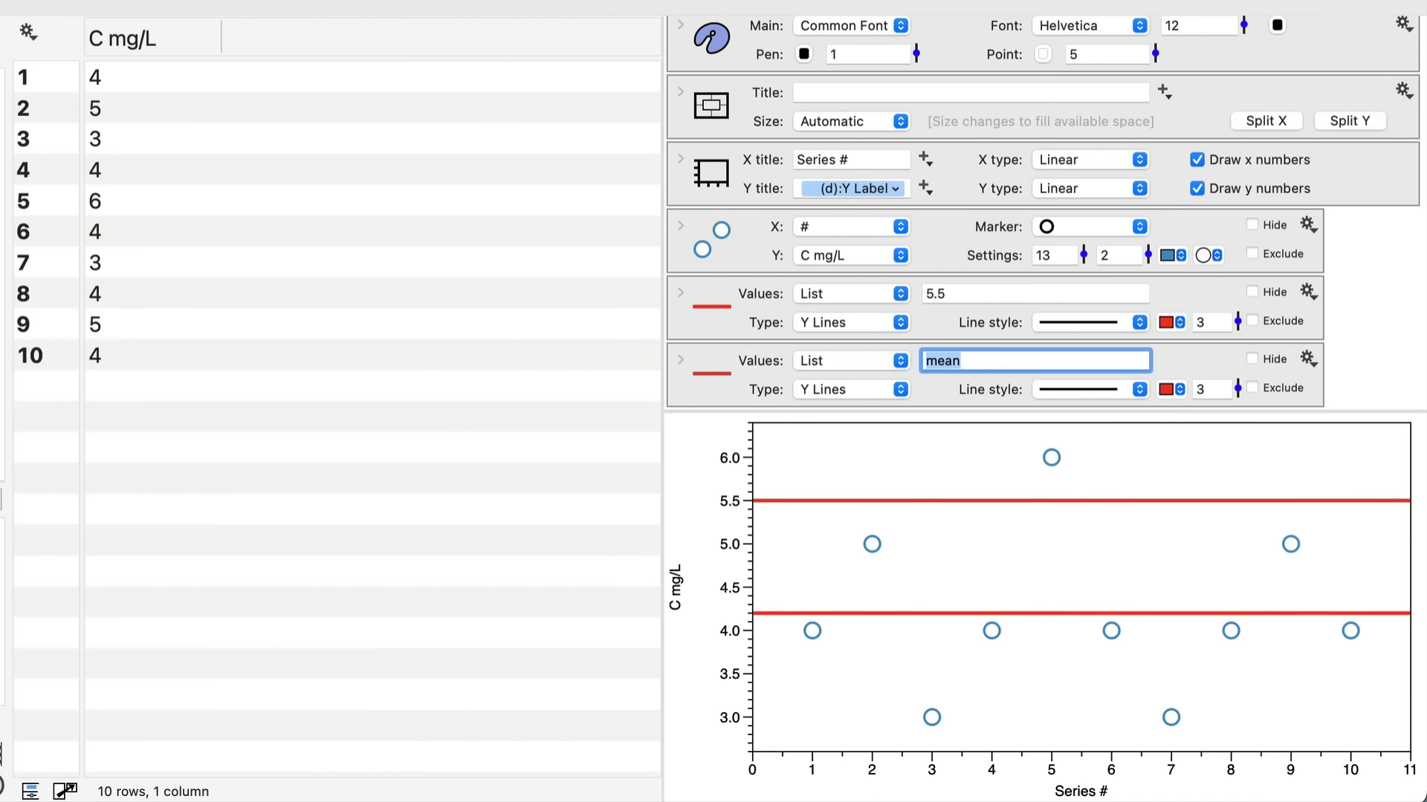
# - Change the mean line to a dashed line style and color it blue
pyautogui.click(1080, 395)
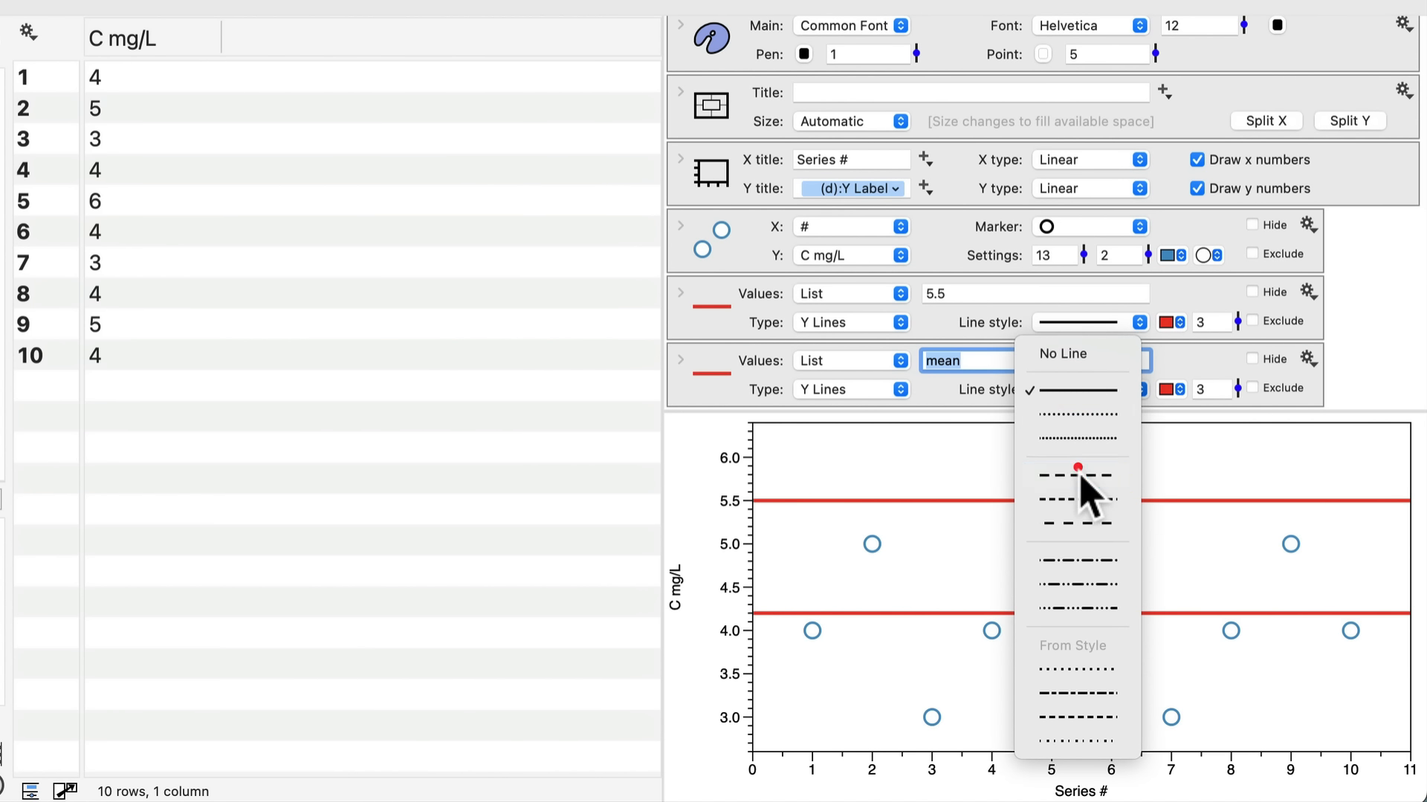
pyautogui.click(1085, 483)
pyautogui.click(1172, 388)
pyautogui.click(1181, 411)
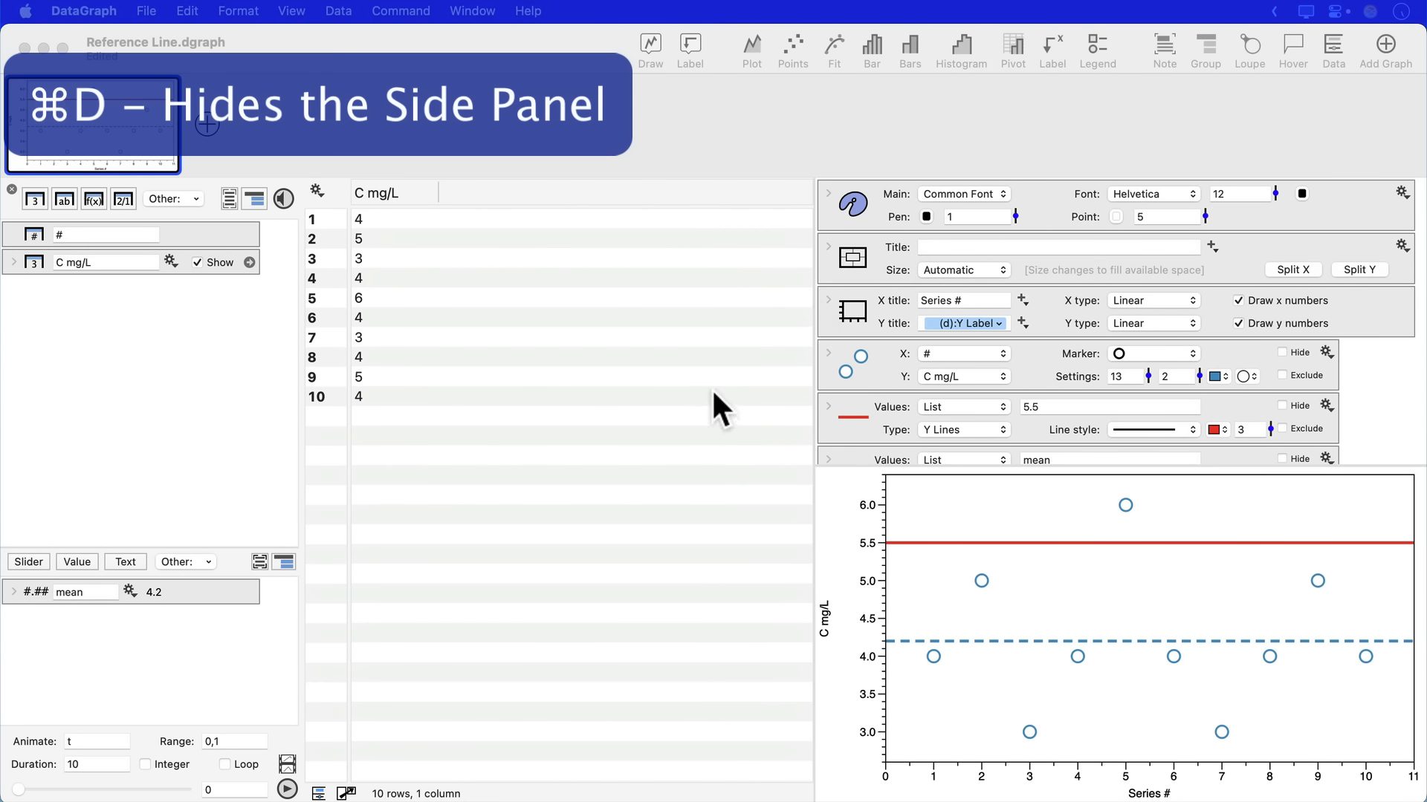
# - Hide the side panel and swap the positions of the data table and the drawing commands
pyautogui.click(711, 386)
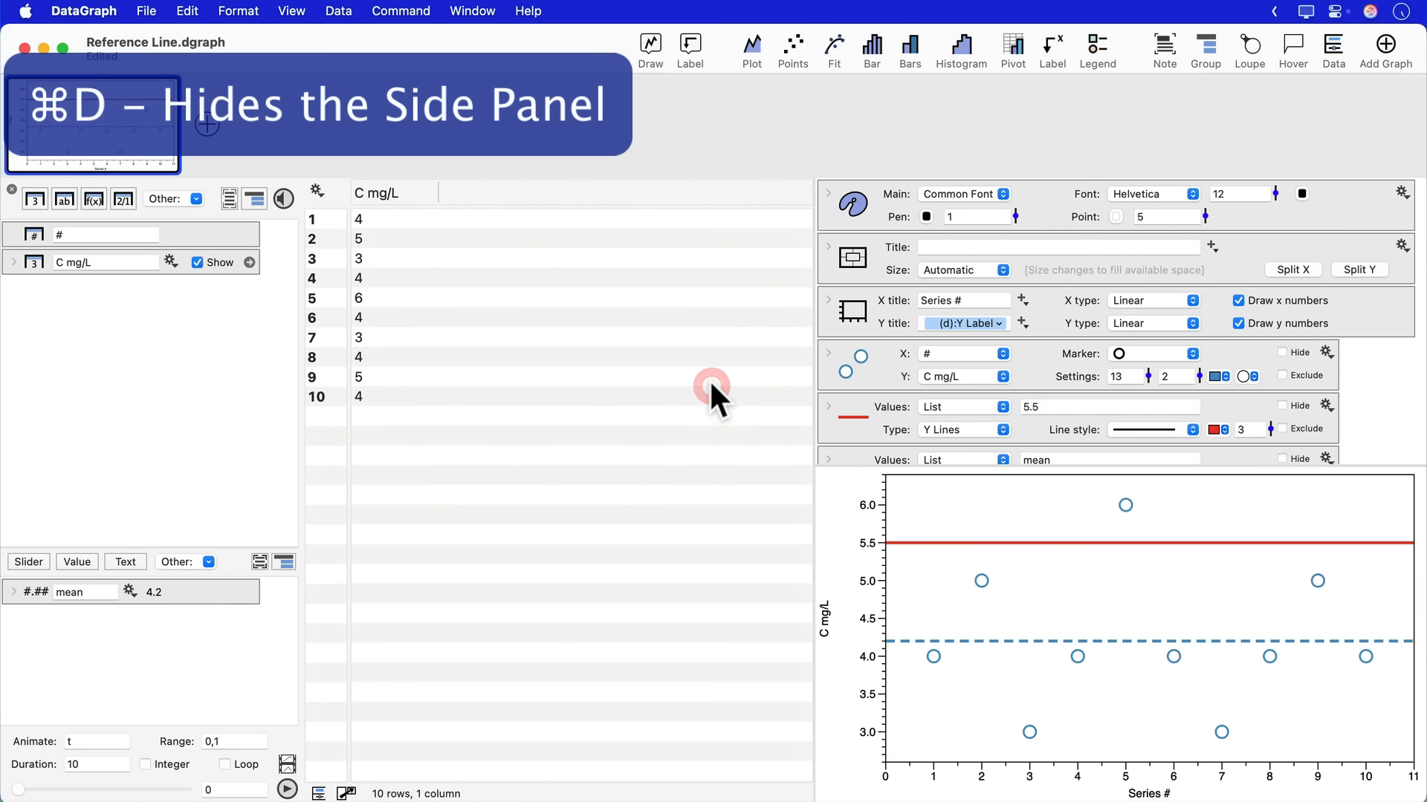
pyautogui.press('cmd+d')
pyautogui.press('shift+cmd+d')
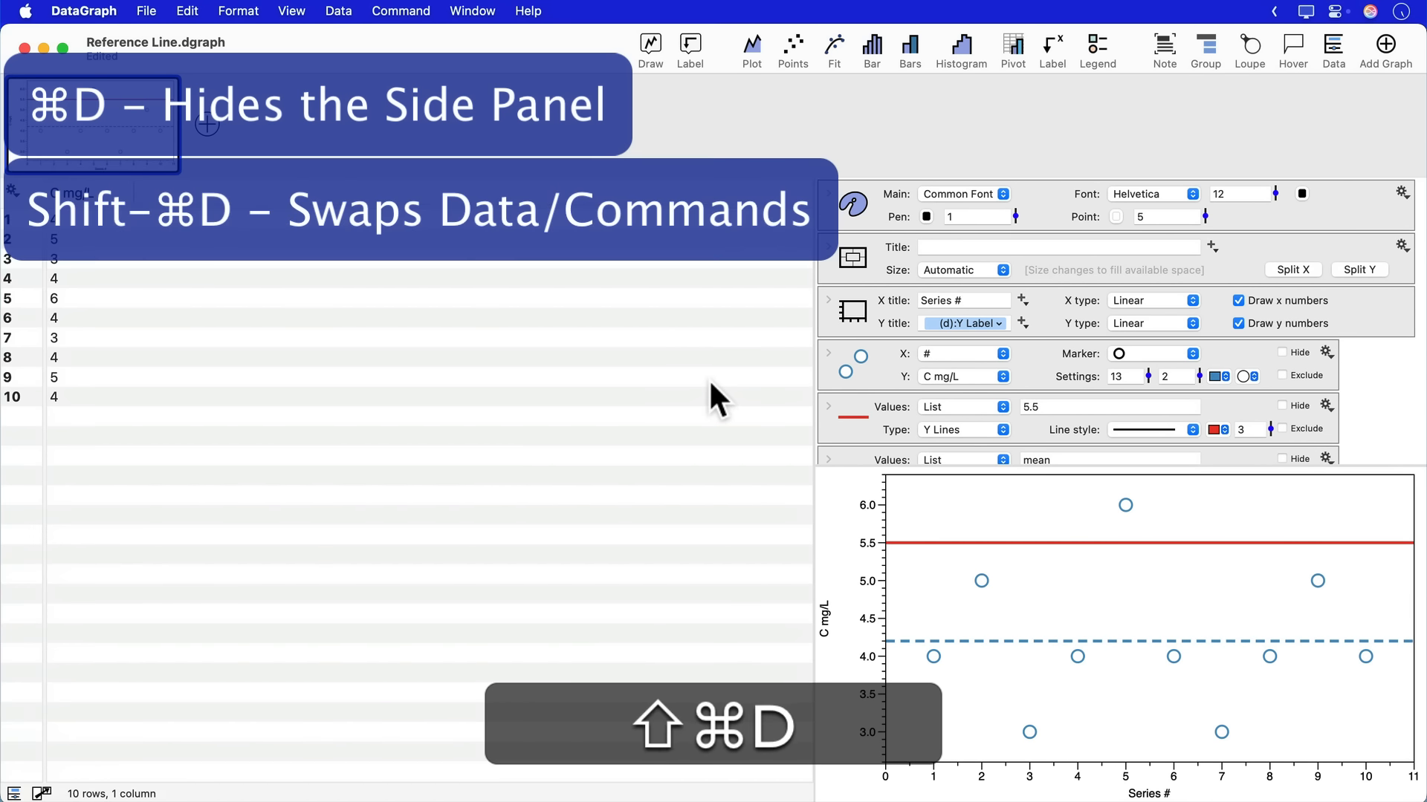
# - Add a legend to the graph and give the 5.5 and mean lines the legend names Limit and Mean
pyautogui.click(1097, 51)
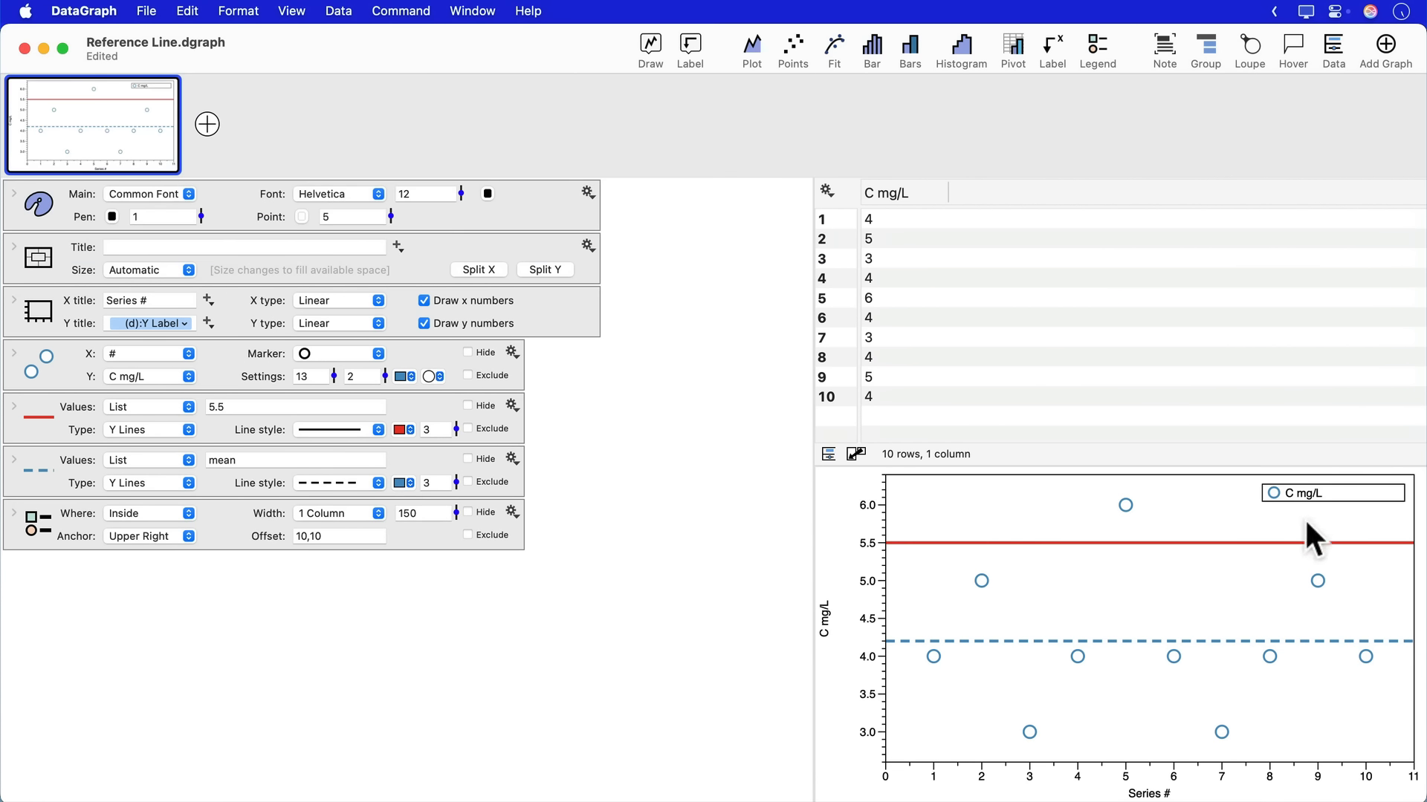
pyautogui.moveTo(514, 447); pyautogui.dragTo(484, 425)
pyautogui.press('Right')
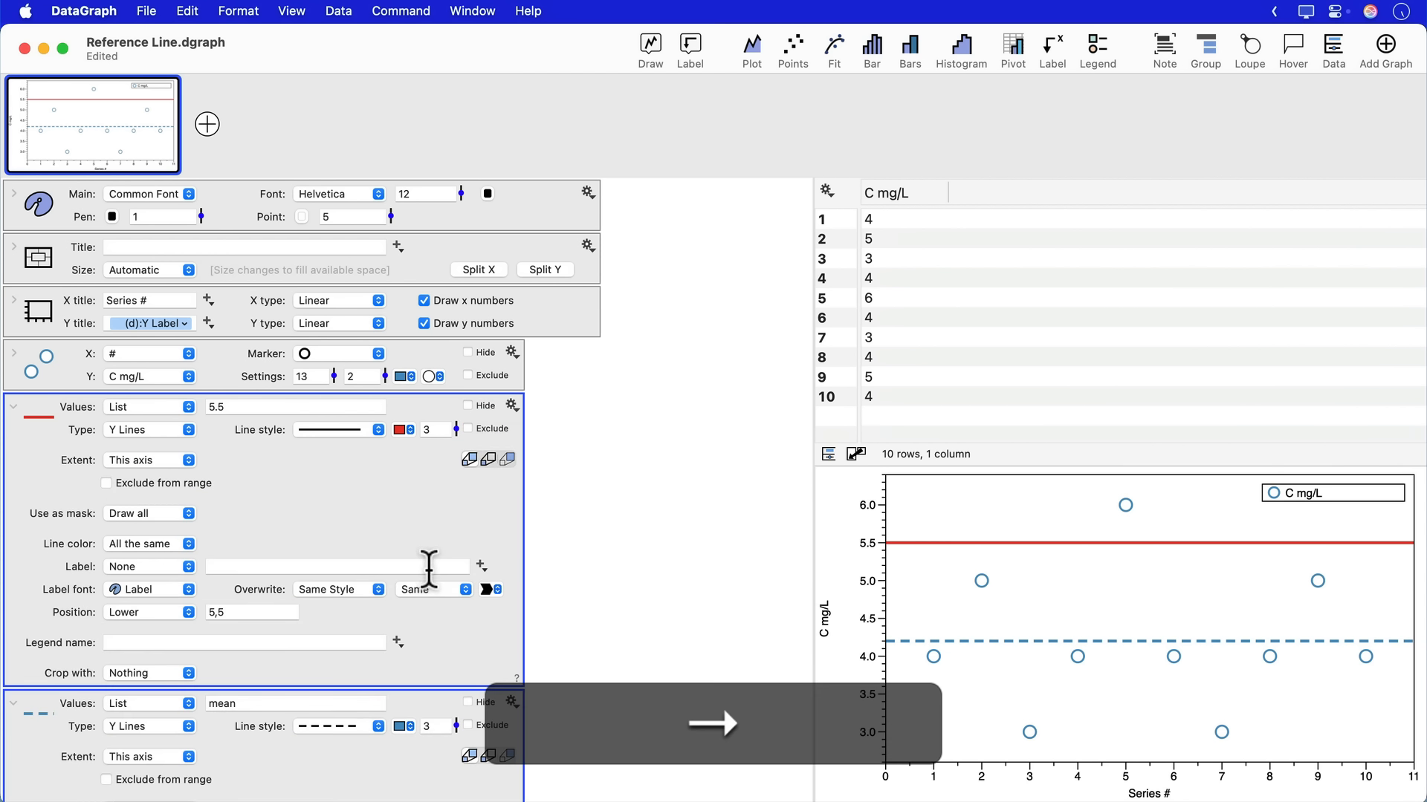
pyautogui.scroll(-2, 430, 575)
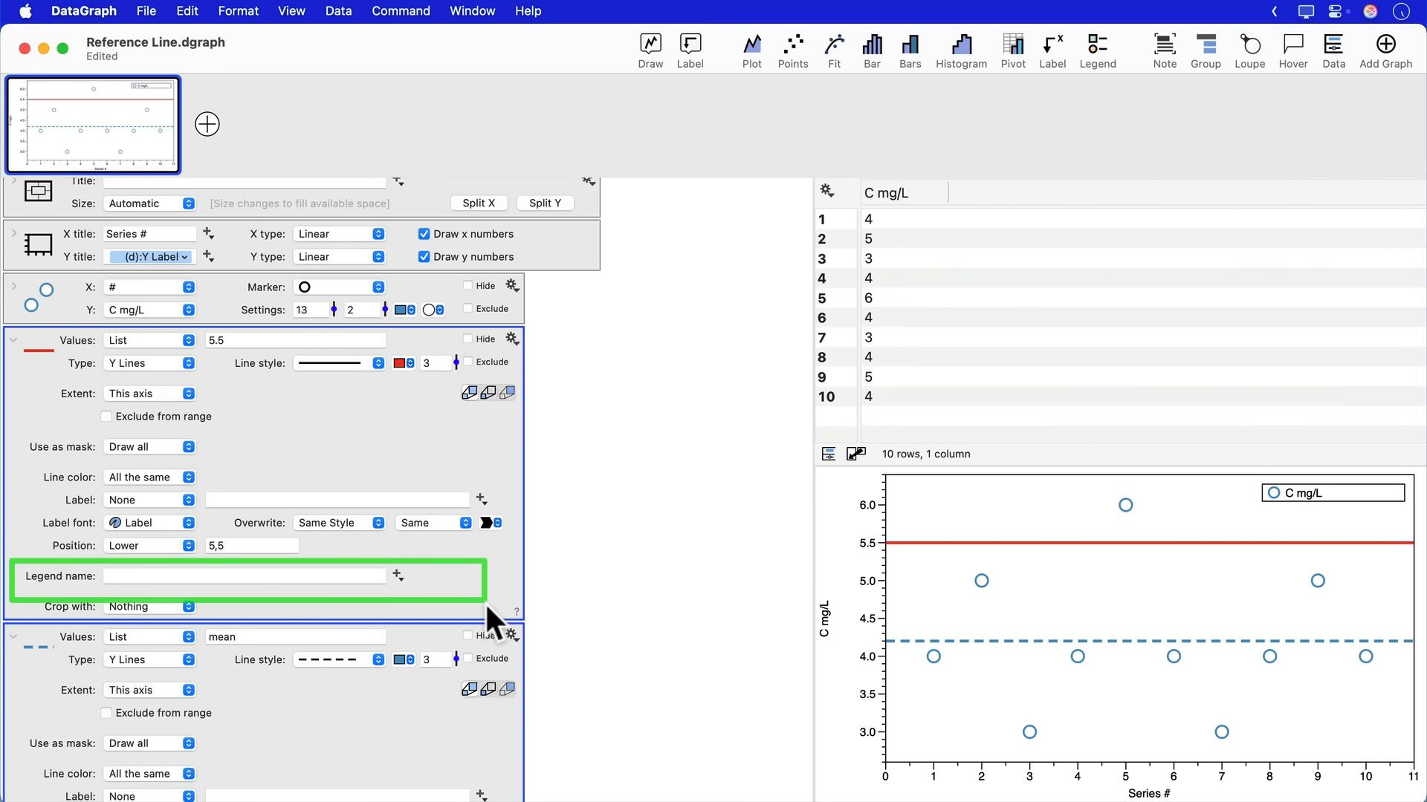
pyautogui.click(175, 576)
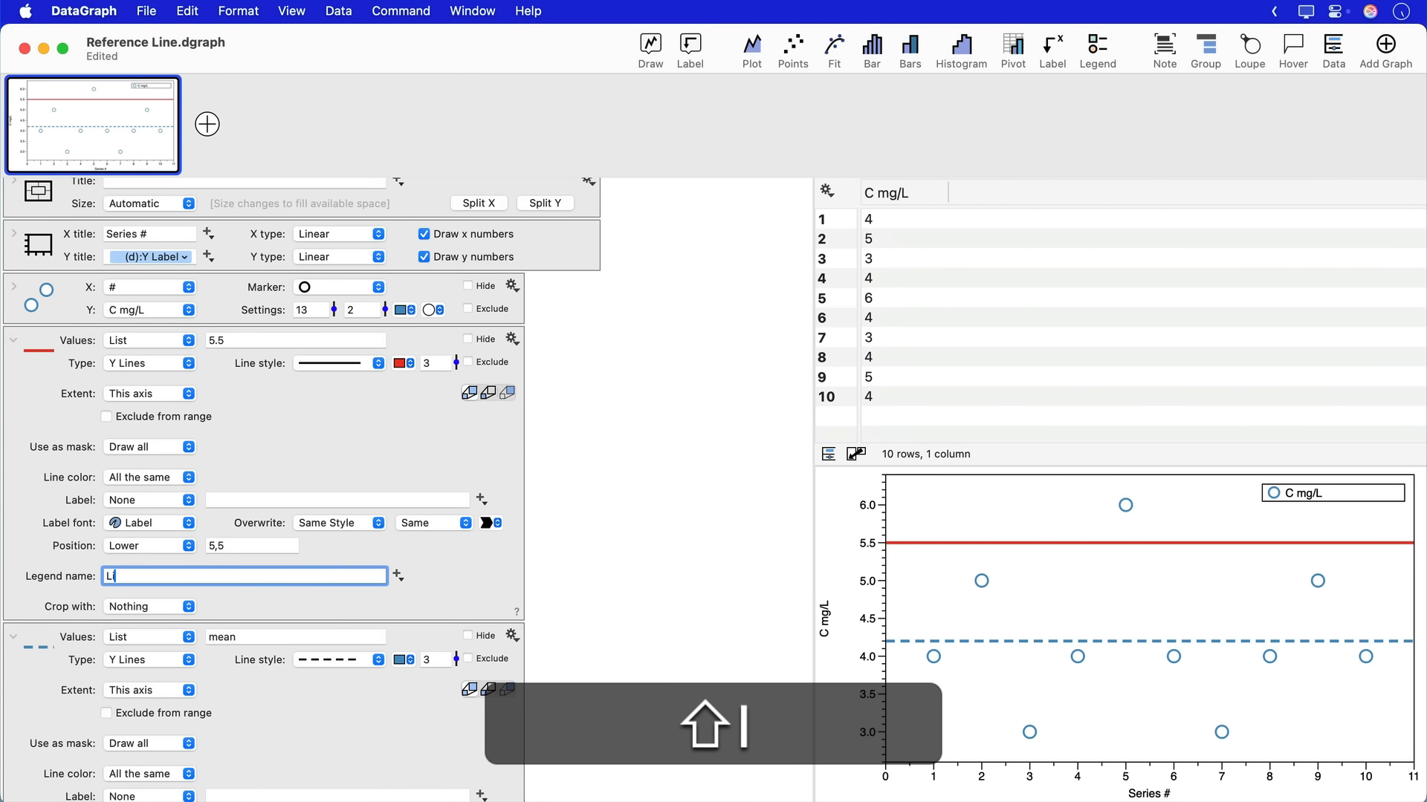
pyautogui.scroll(-3, 267, 640)
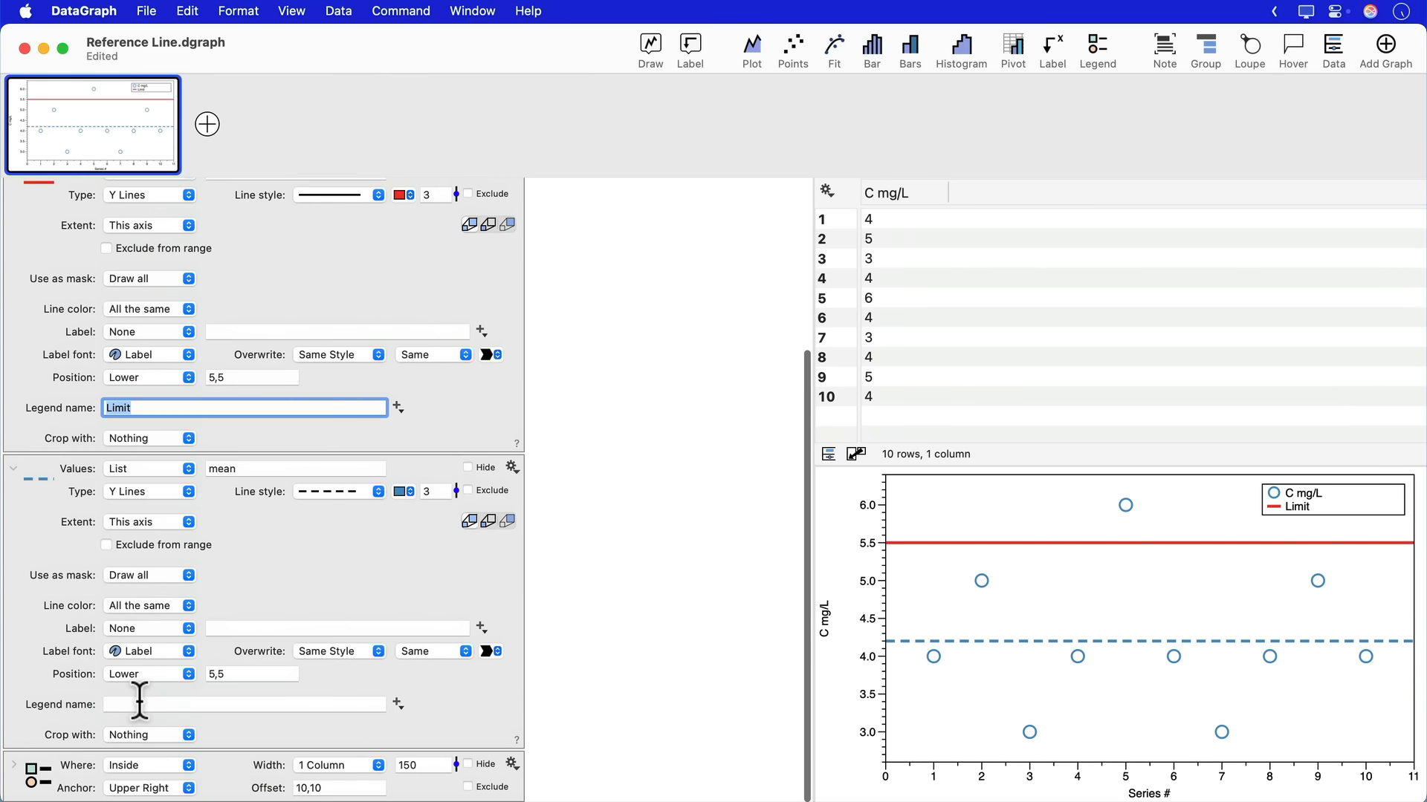
pyautogui.click(140, 703)
pyautogui.write('Mean')
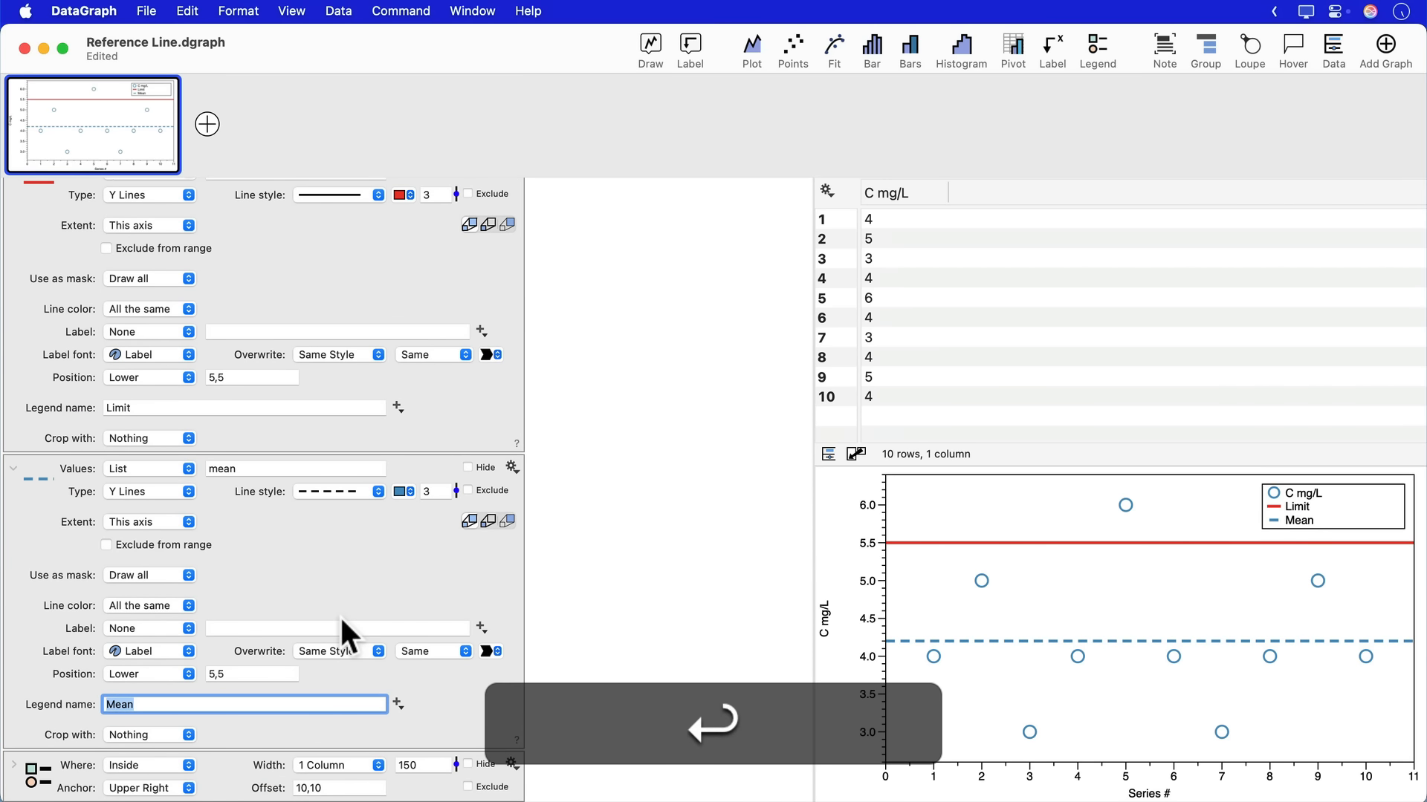
# - Set the legend size to Wide and collapse the expanded commands
pyautogui.click(13, 765)
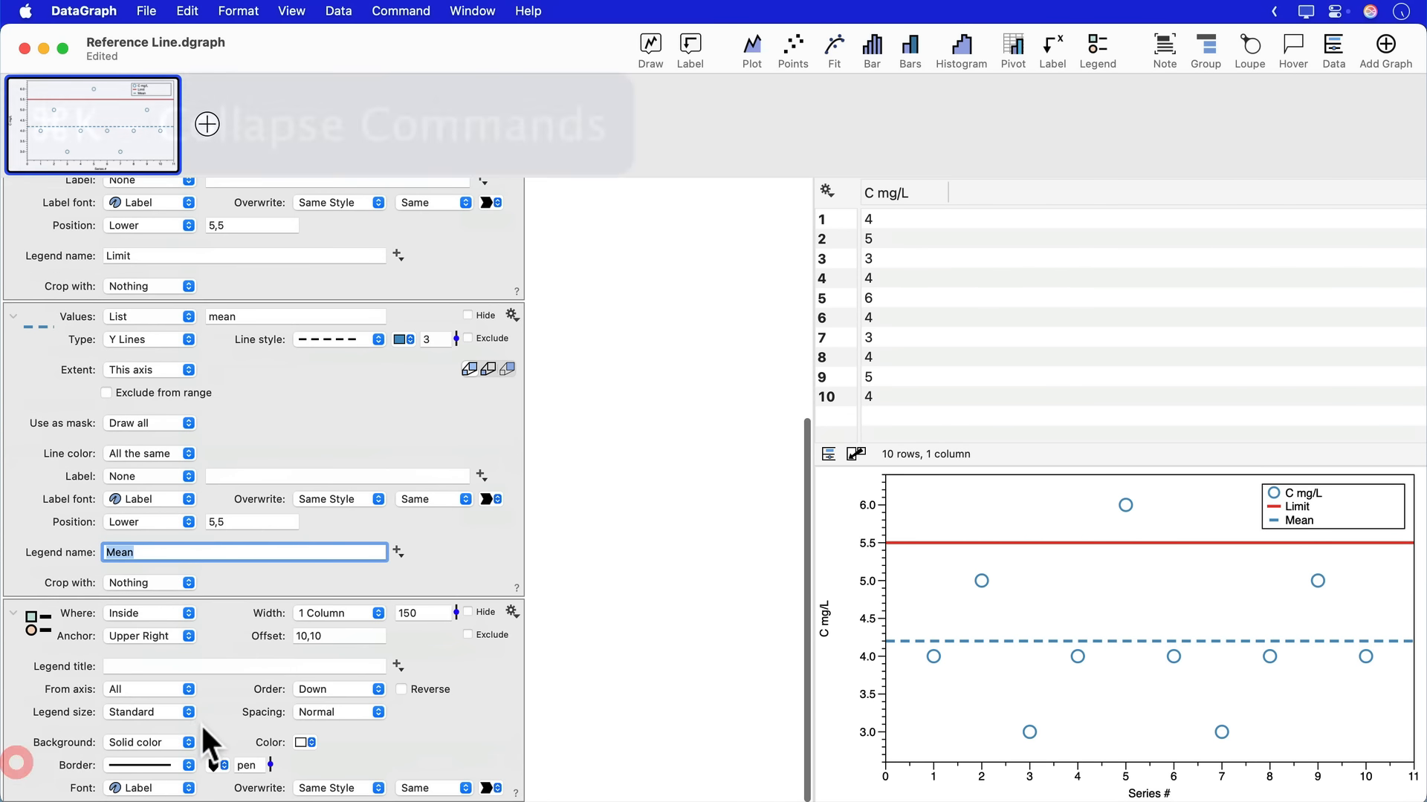
pyautogui.click(139, 711)
pyautogui.click(128, 734)
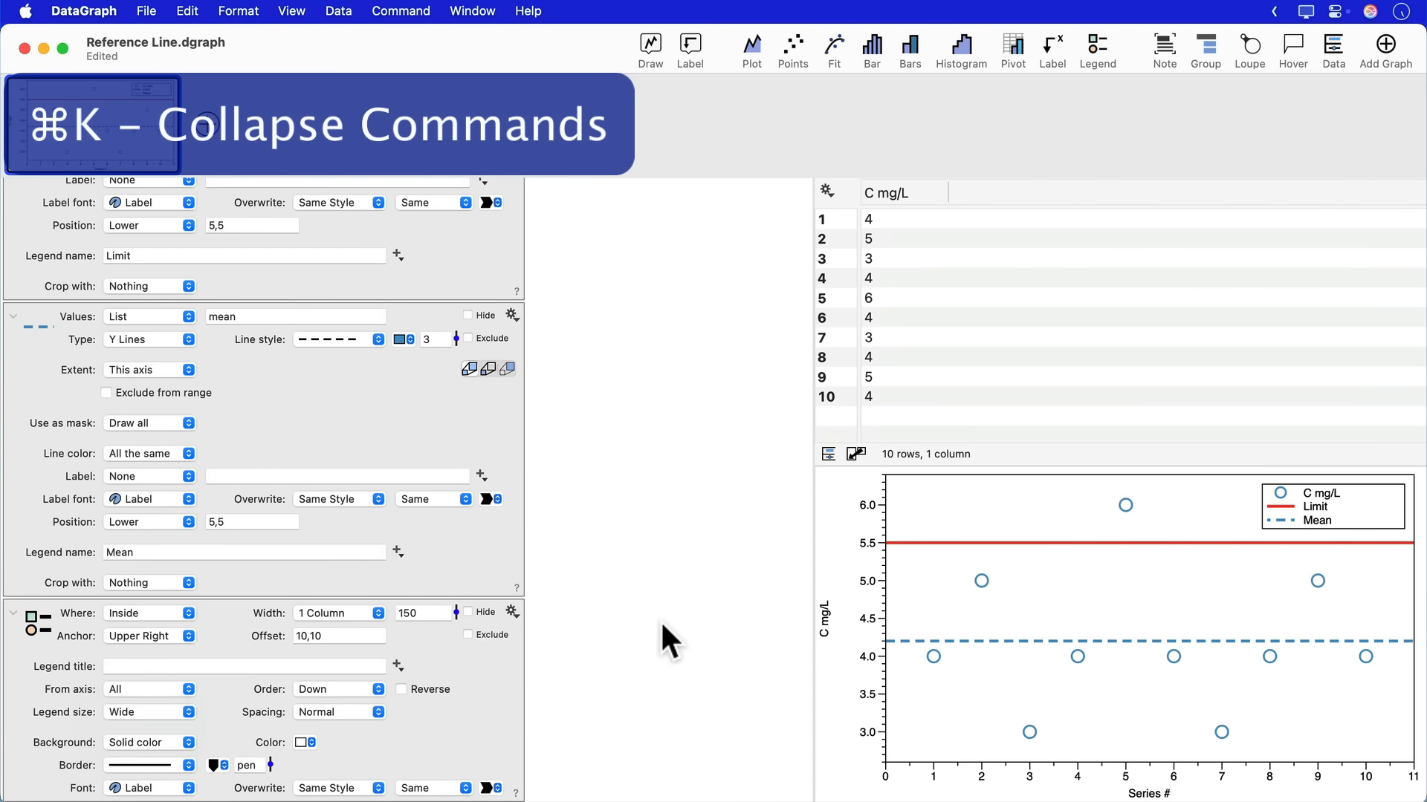
pyautogui.press('super+k')
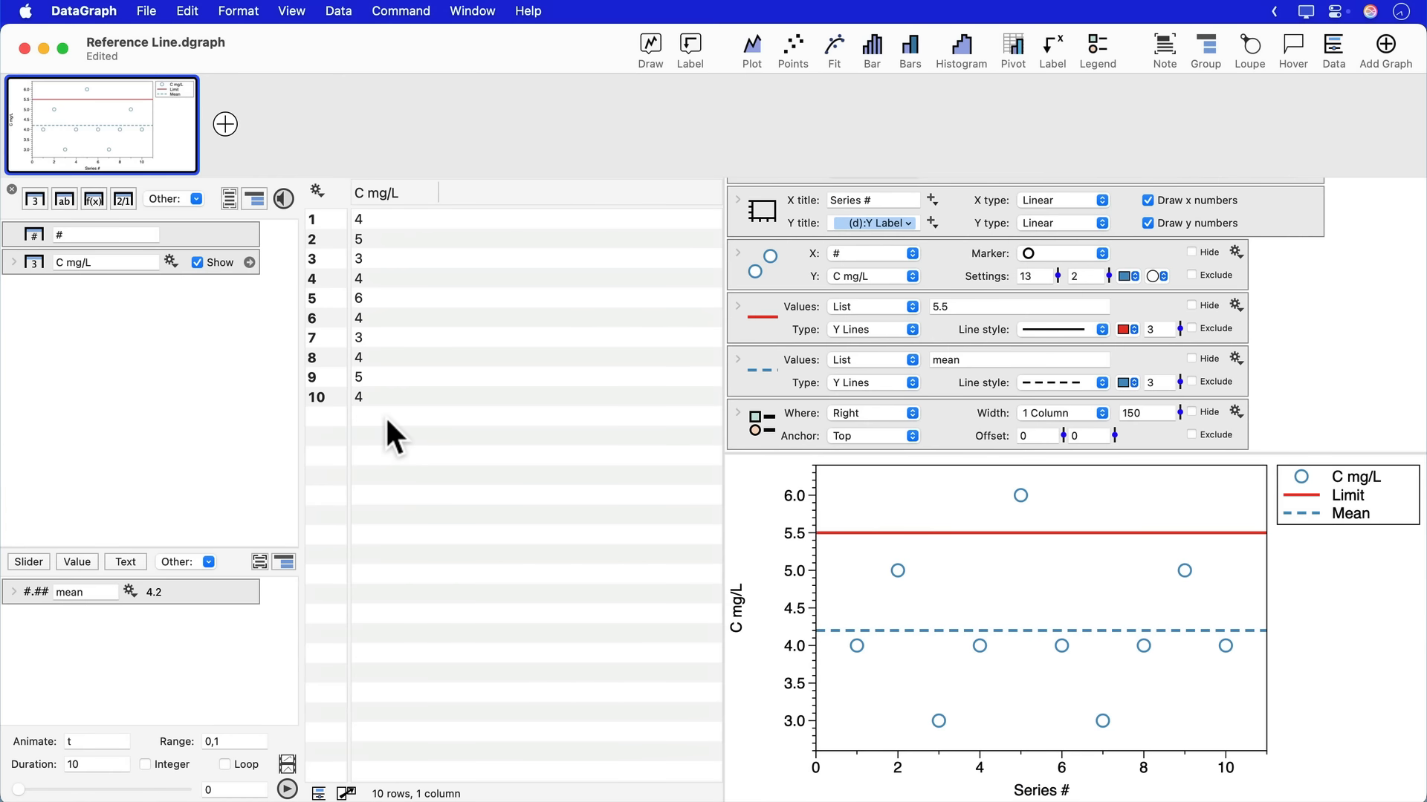
# - Append the values 6, 8, 10 and 12 to the end of the C mg/L column
pyautogui.click(387, 417)
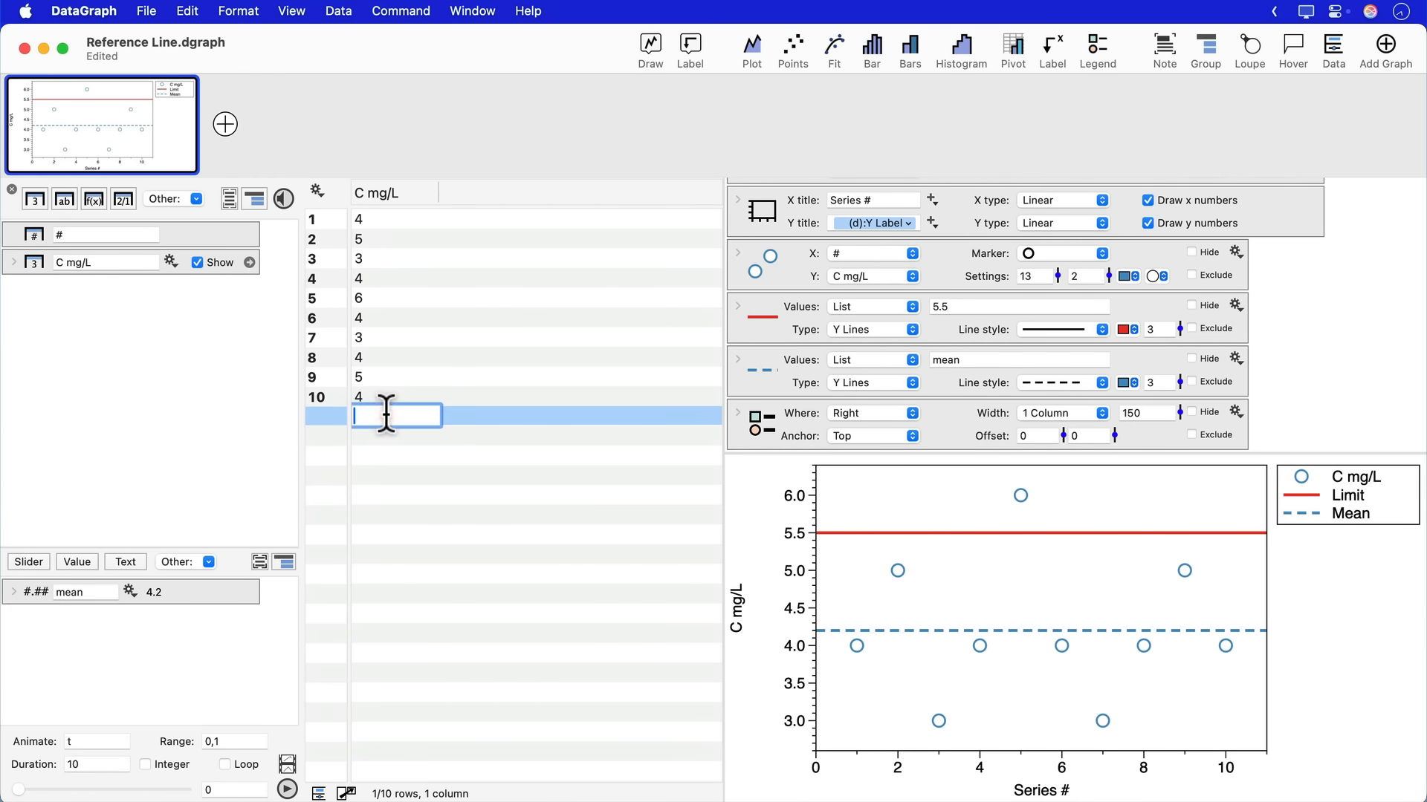
pyautogui.press('Return')
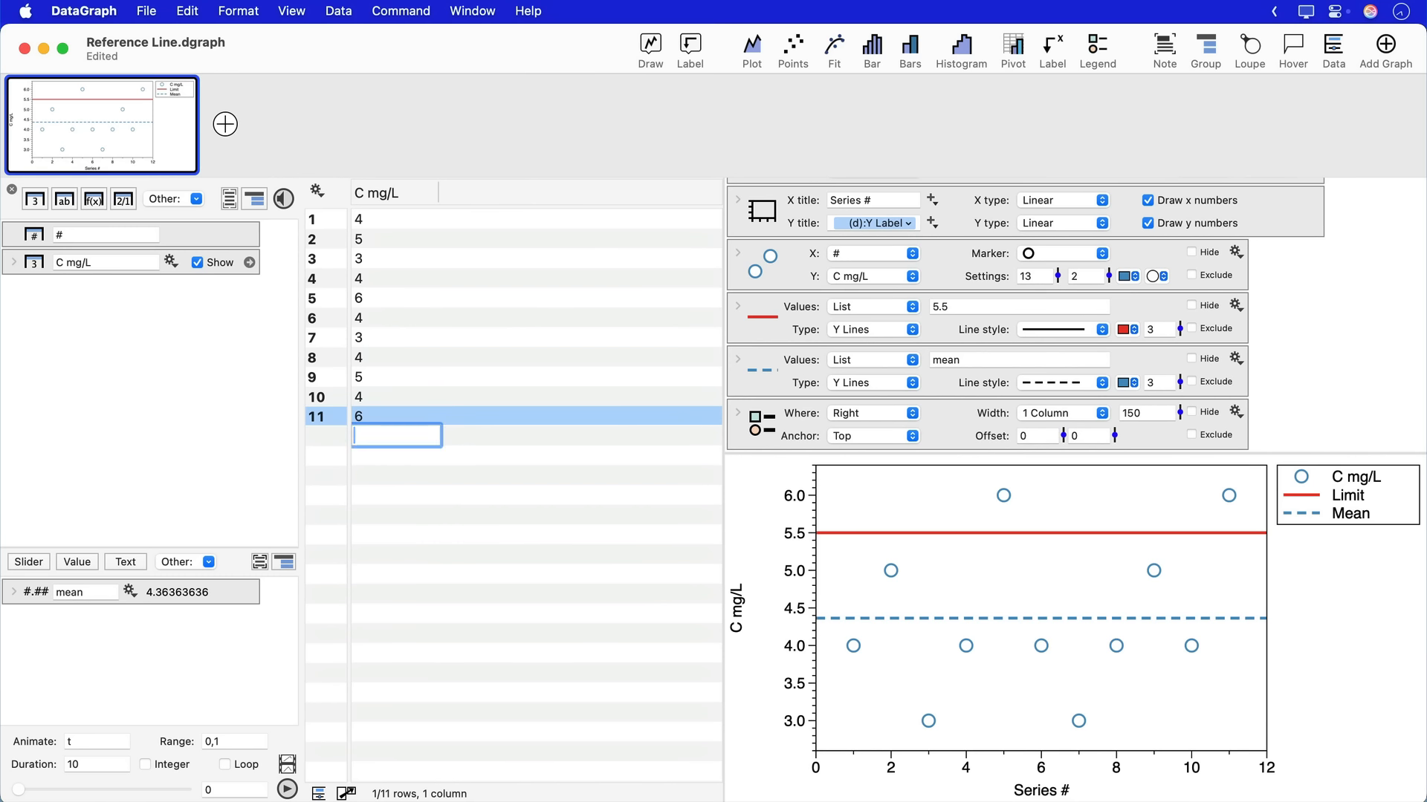
pyautogui.press('Return')
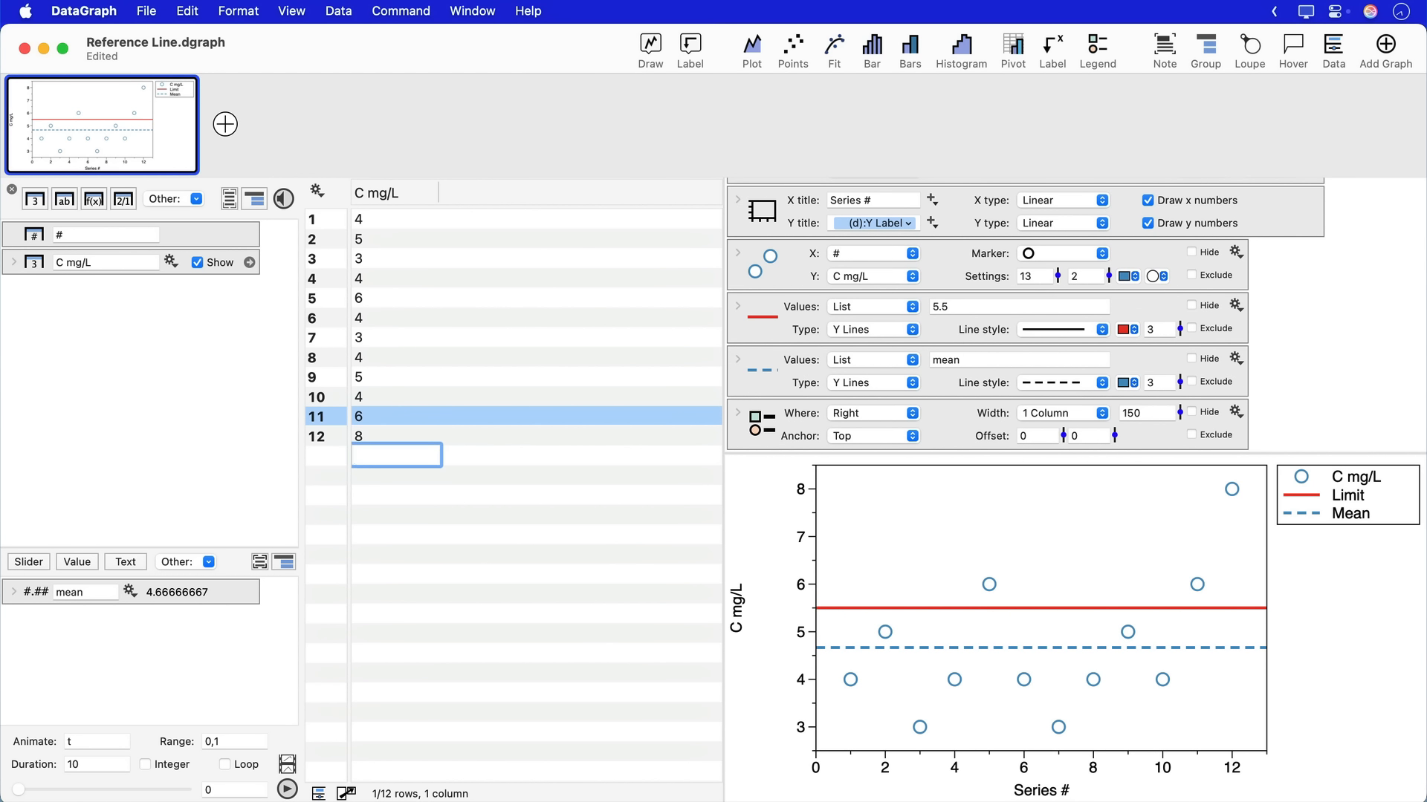
pyautogui.press('Return')
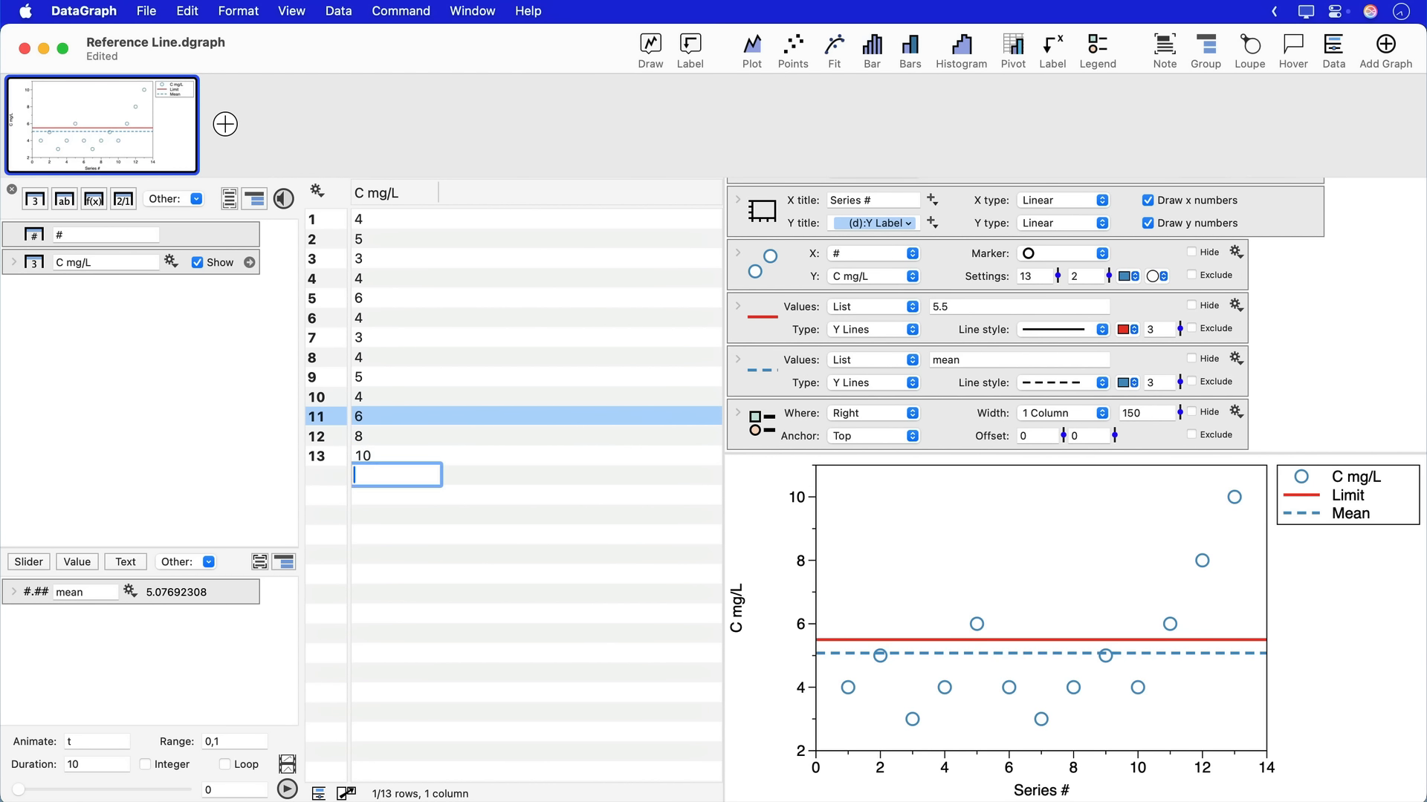
pyautogui.write('12')
pyautogui.press('Return')
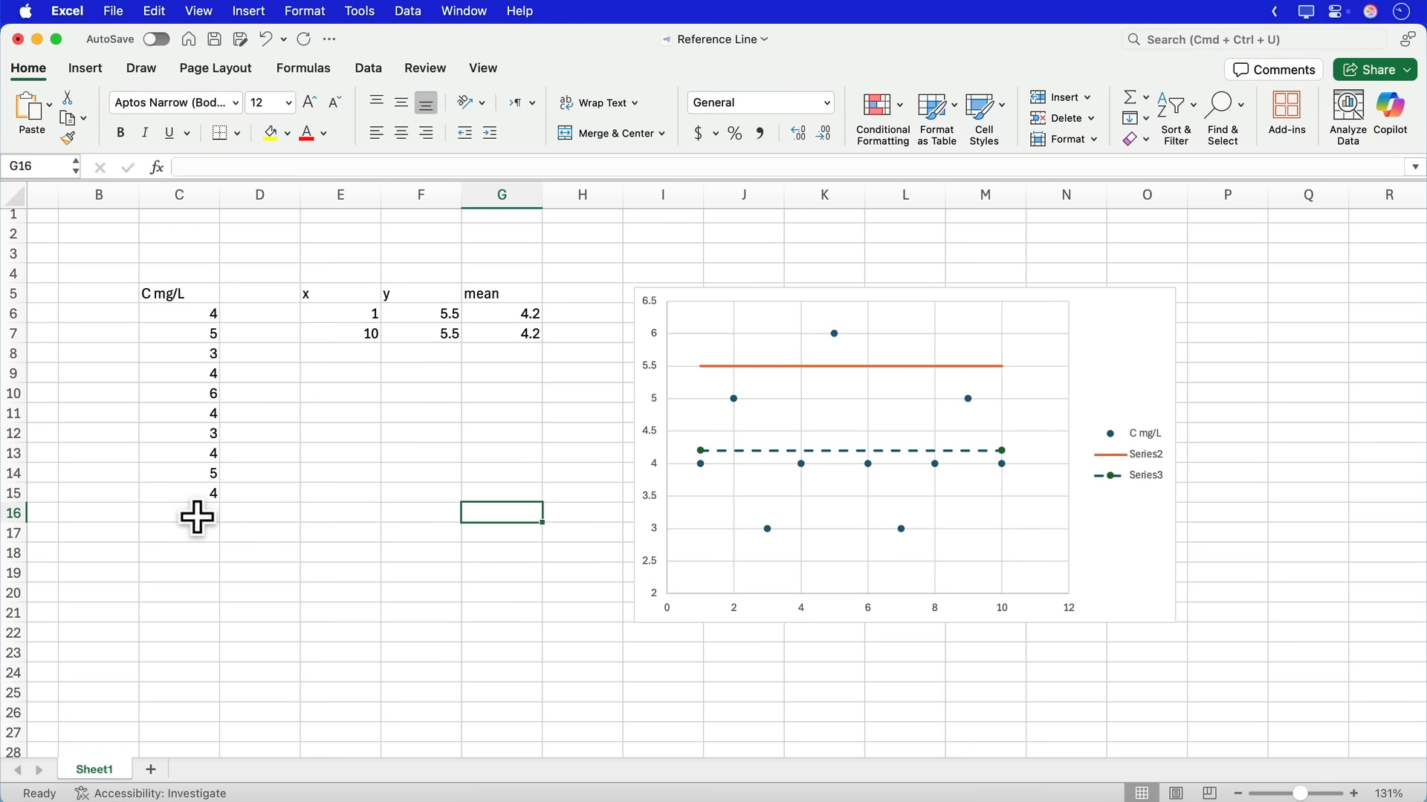
# - Switch to Excel and enter 6, 8, 10 and 12 in cells C16 to C19 under the C mg/L data
pyautogui.click(197, 515)
pyautogui.write('6')
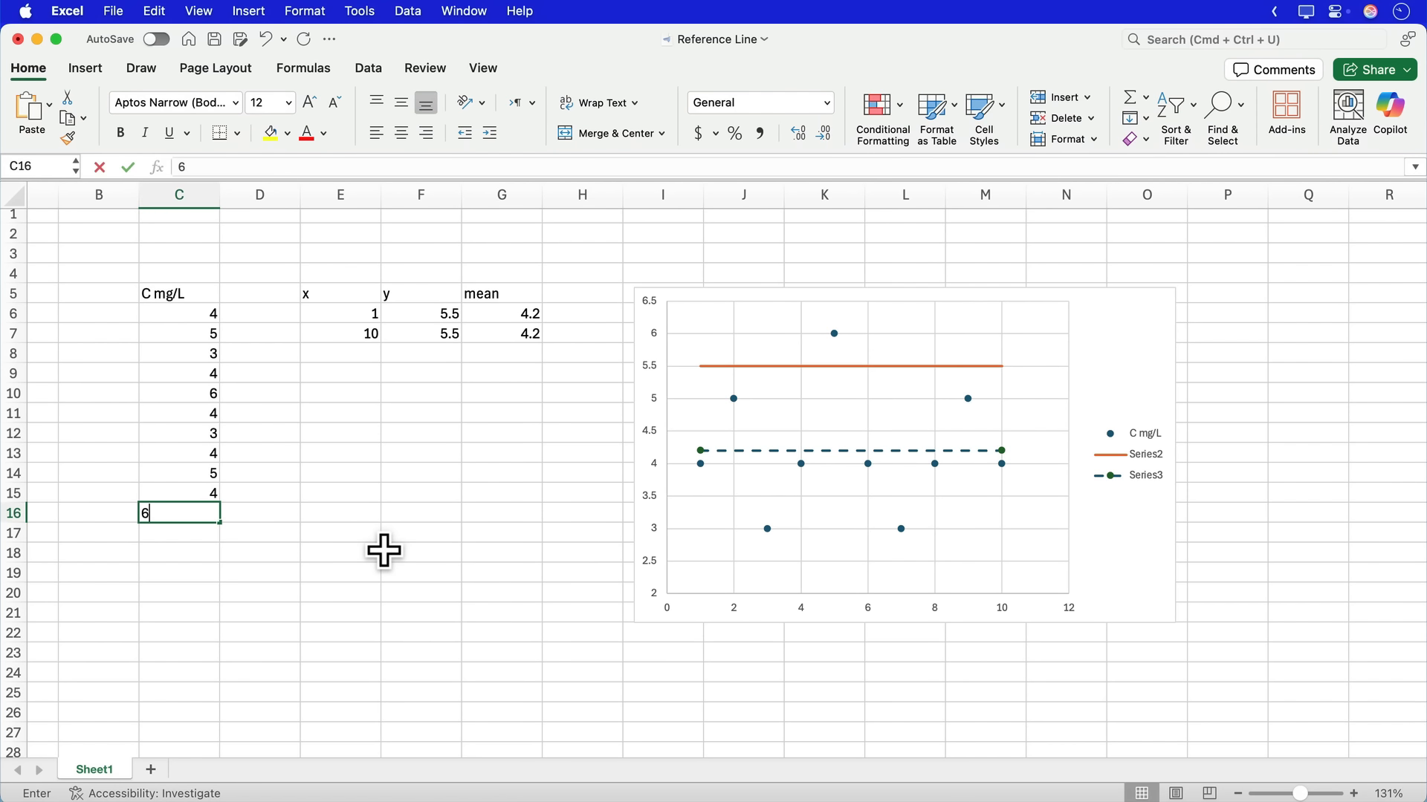
pyautogui.press('Return')
pyautogui.write('8')
pyautogui.press('Return')
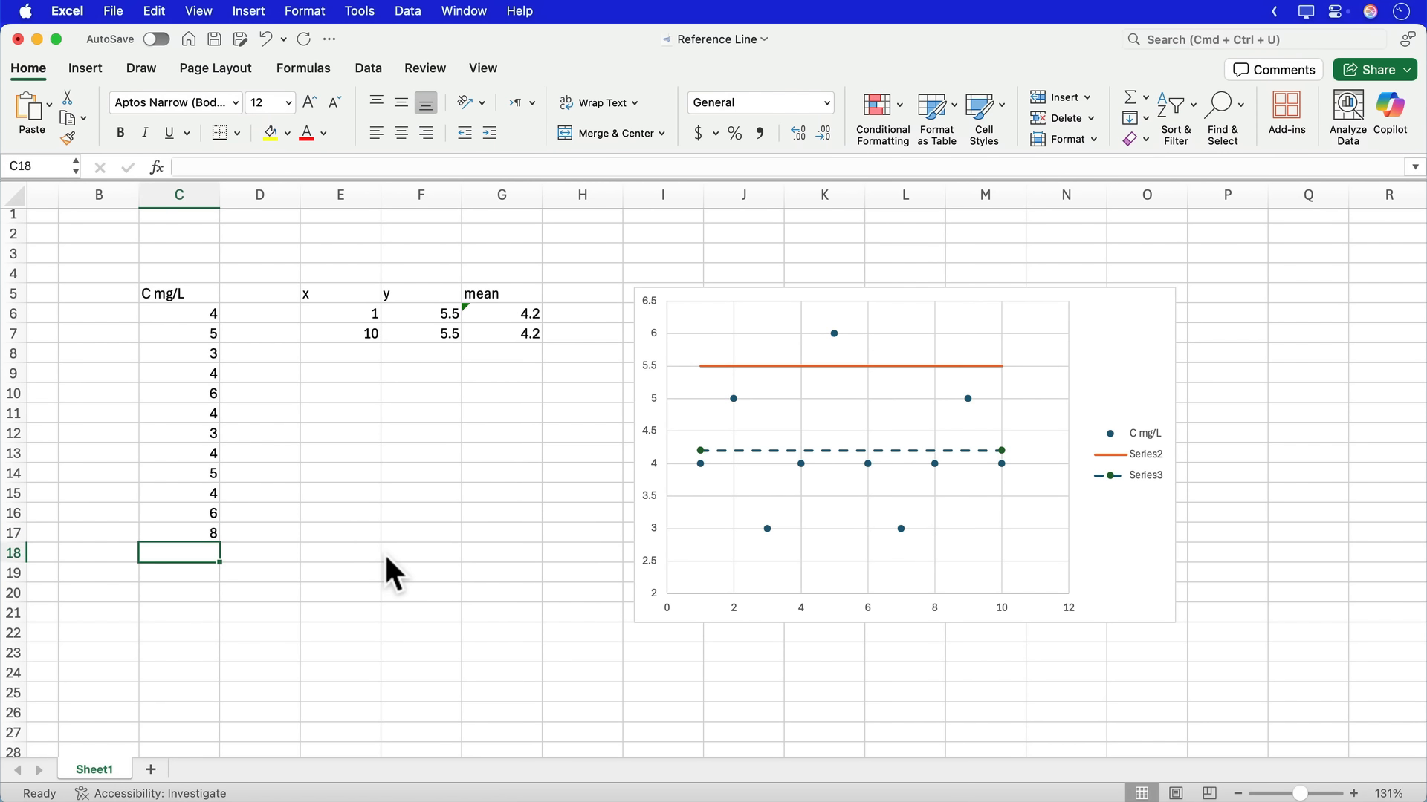
pyautogui.write('10')
pyautogui.press('Return')
pyautogui.write('12')
pyautogui.press('Return')
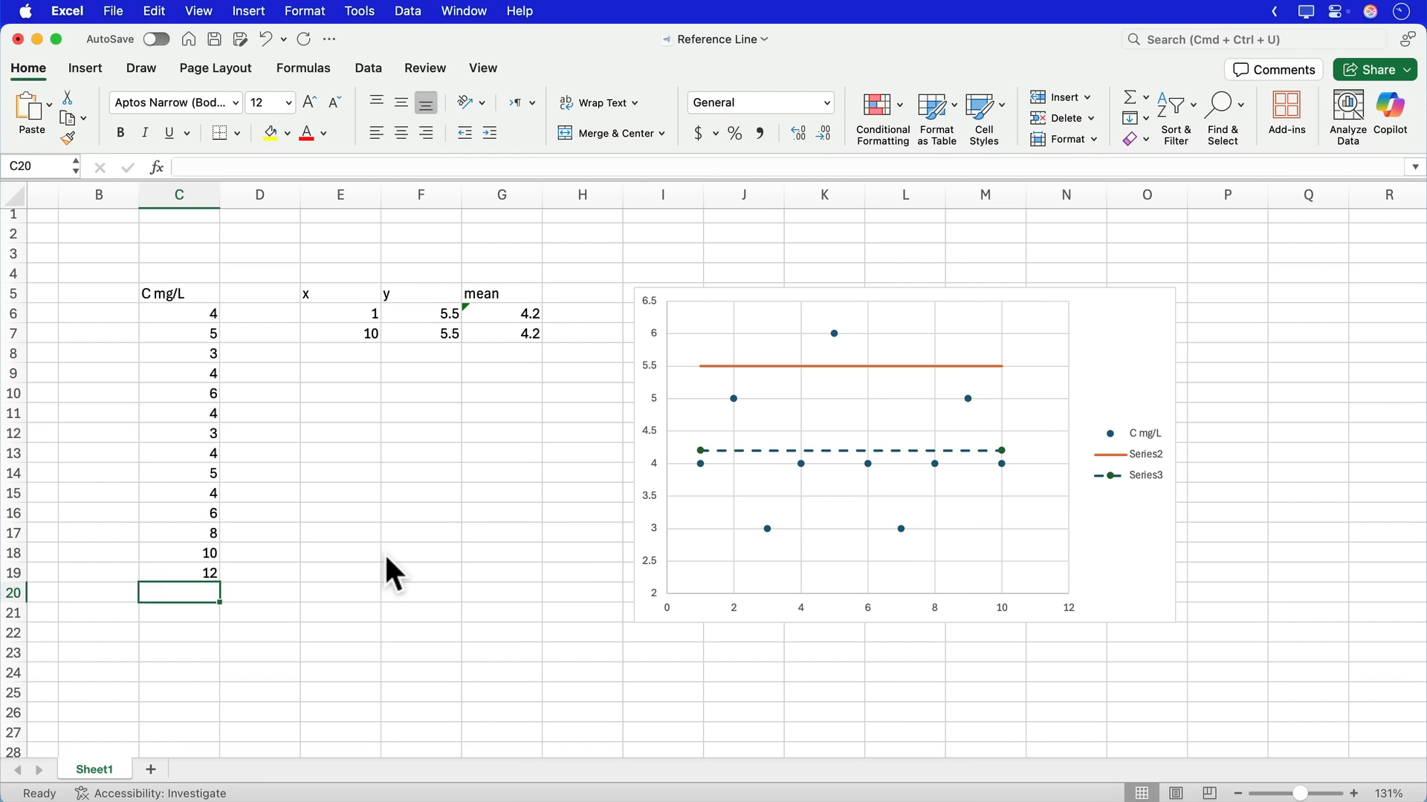
# - Extend the chart's C mg/L series range down to cell C19
pyautogui.click(765, 528)
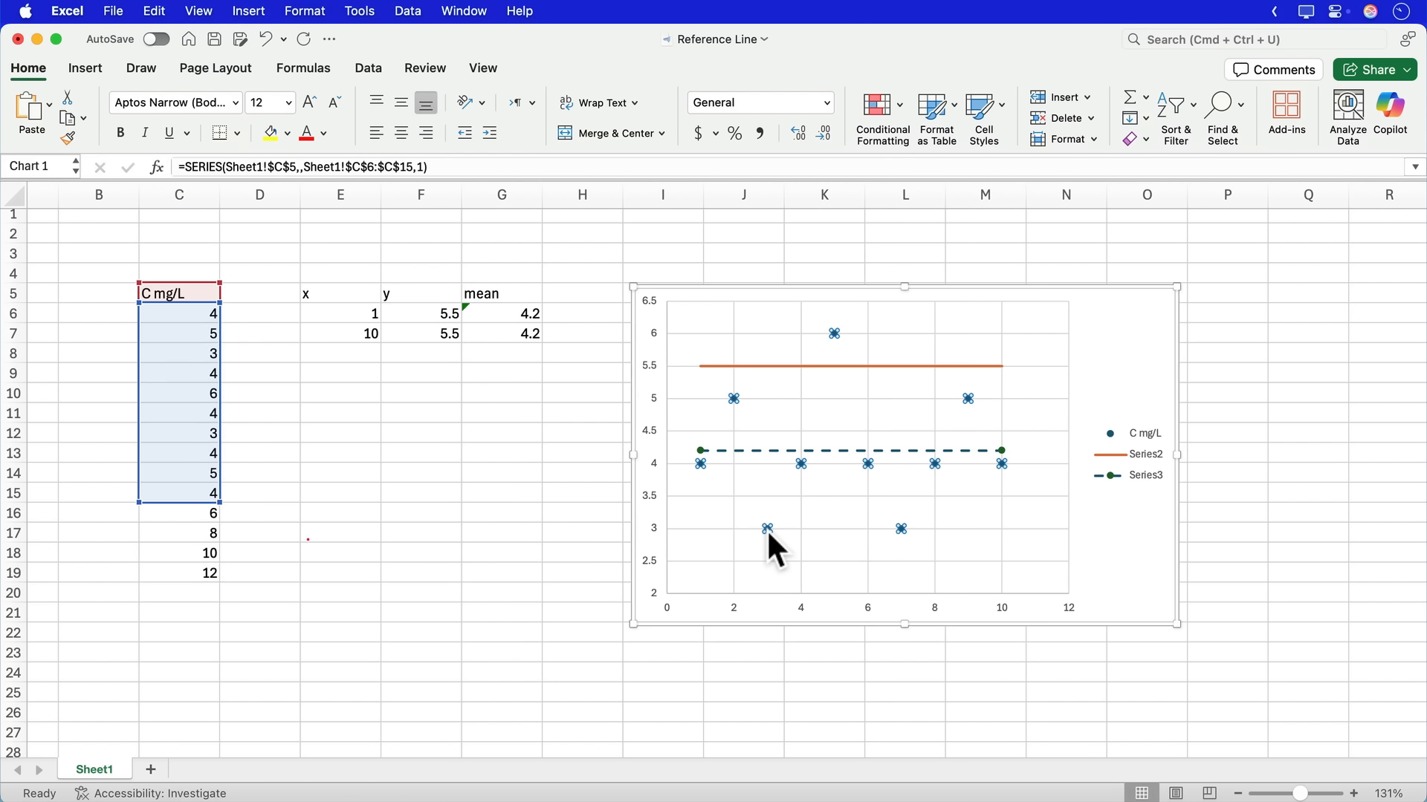
pyautogui.moveTo(220, 502); pyautogui.dragTo(217, 581)
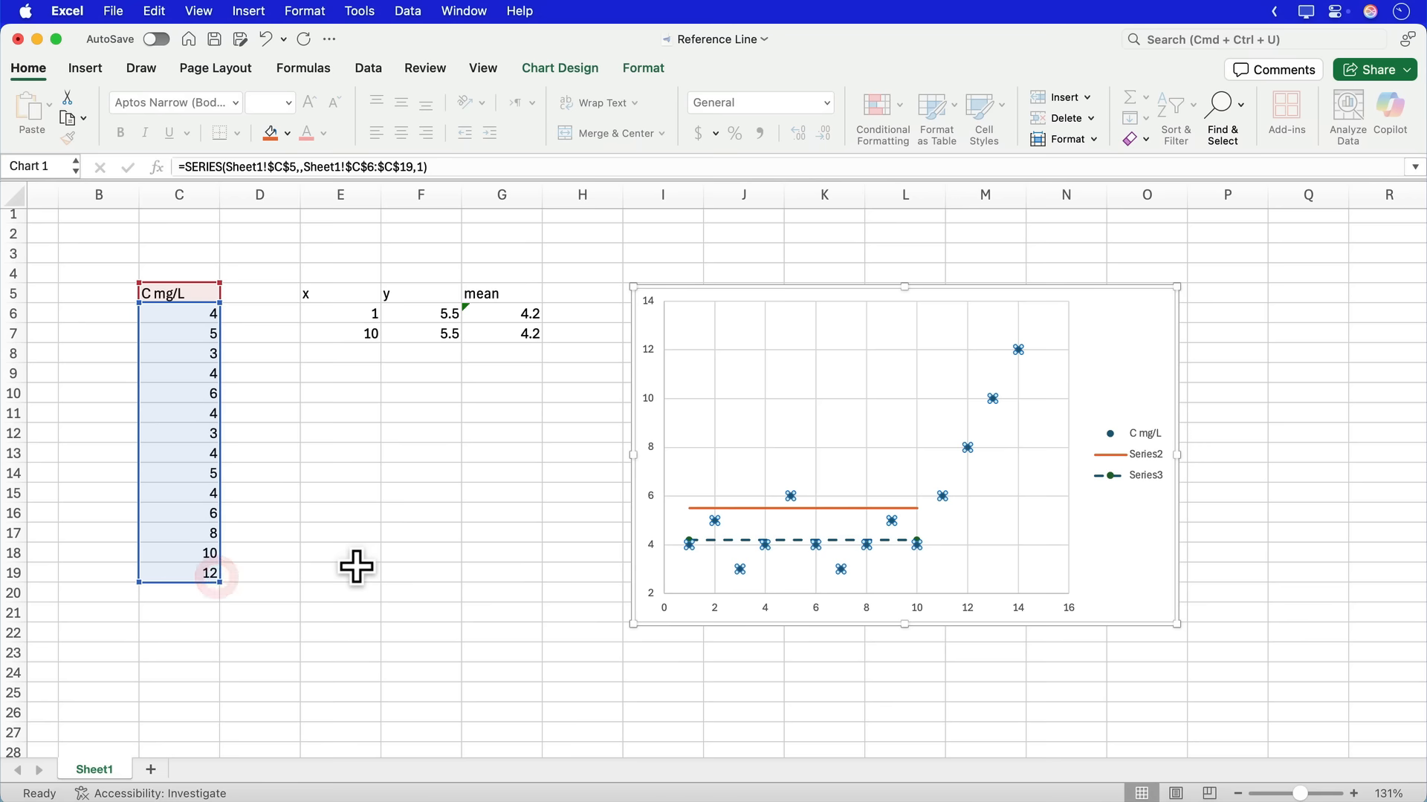
pyautogui.click(478, 451)
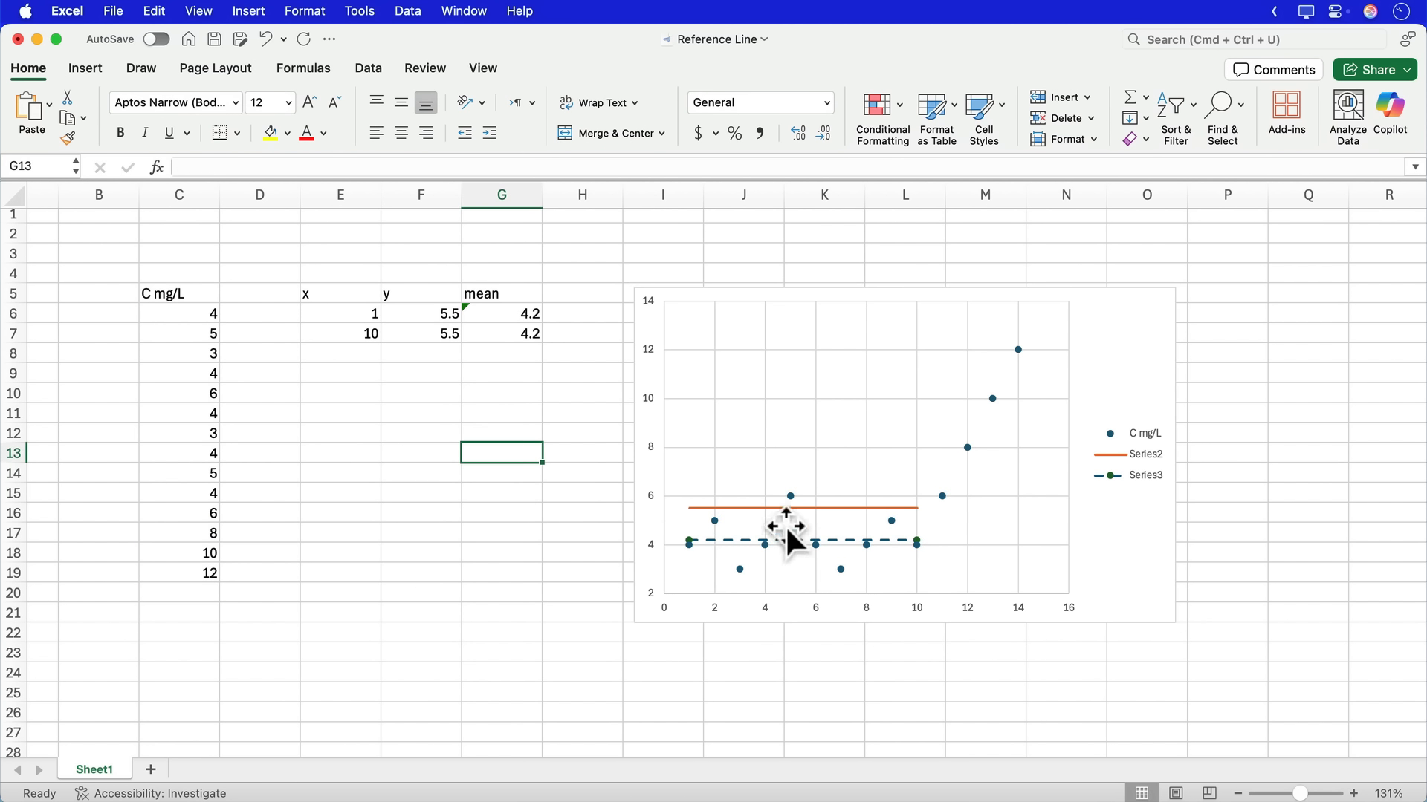
# - Set the reference lines' end x value in cell E7 to 14
pyautogui.click(765, 510)
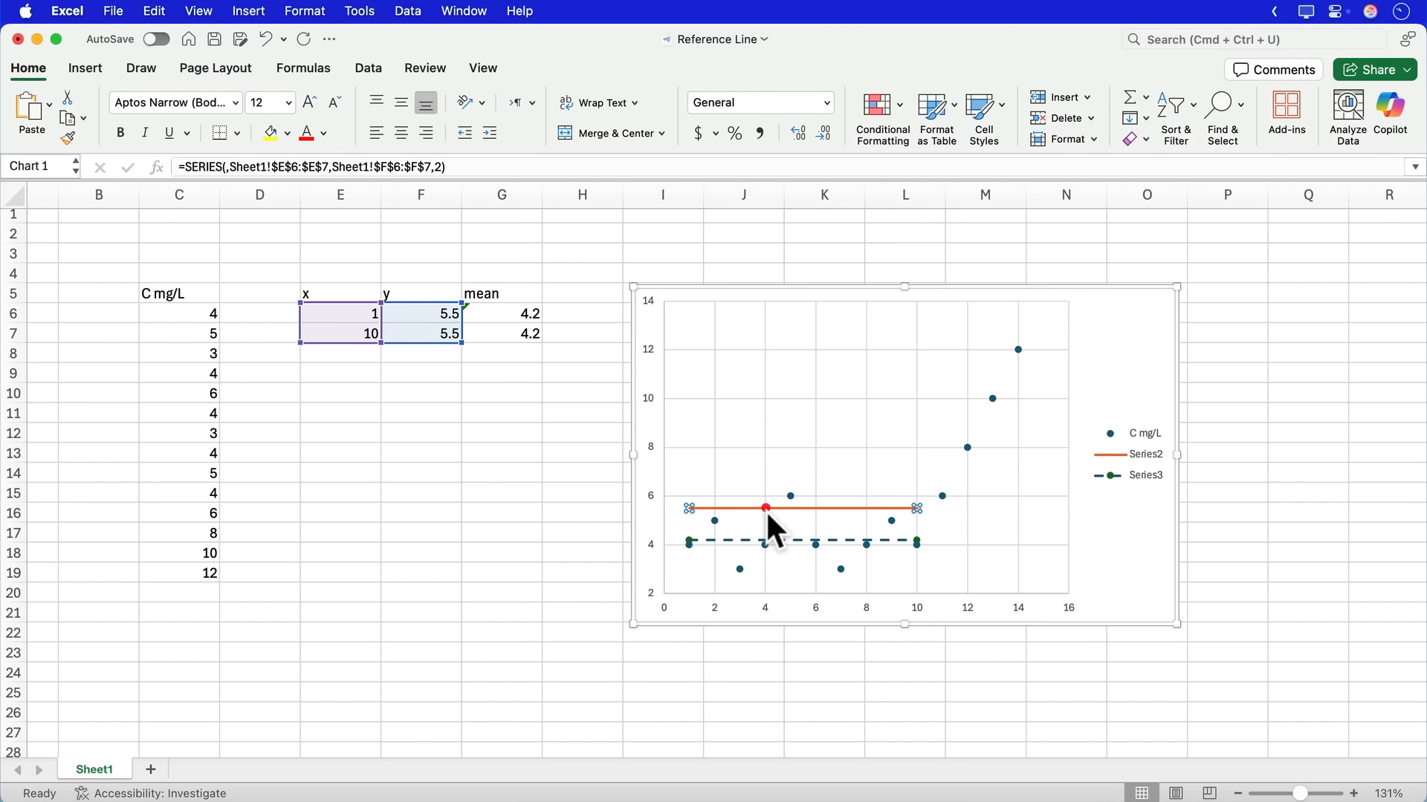
pyautogui.doubleClick(356, 336)
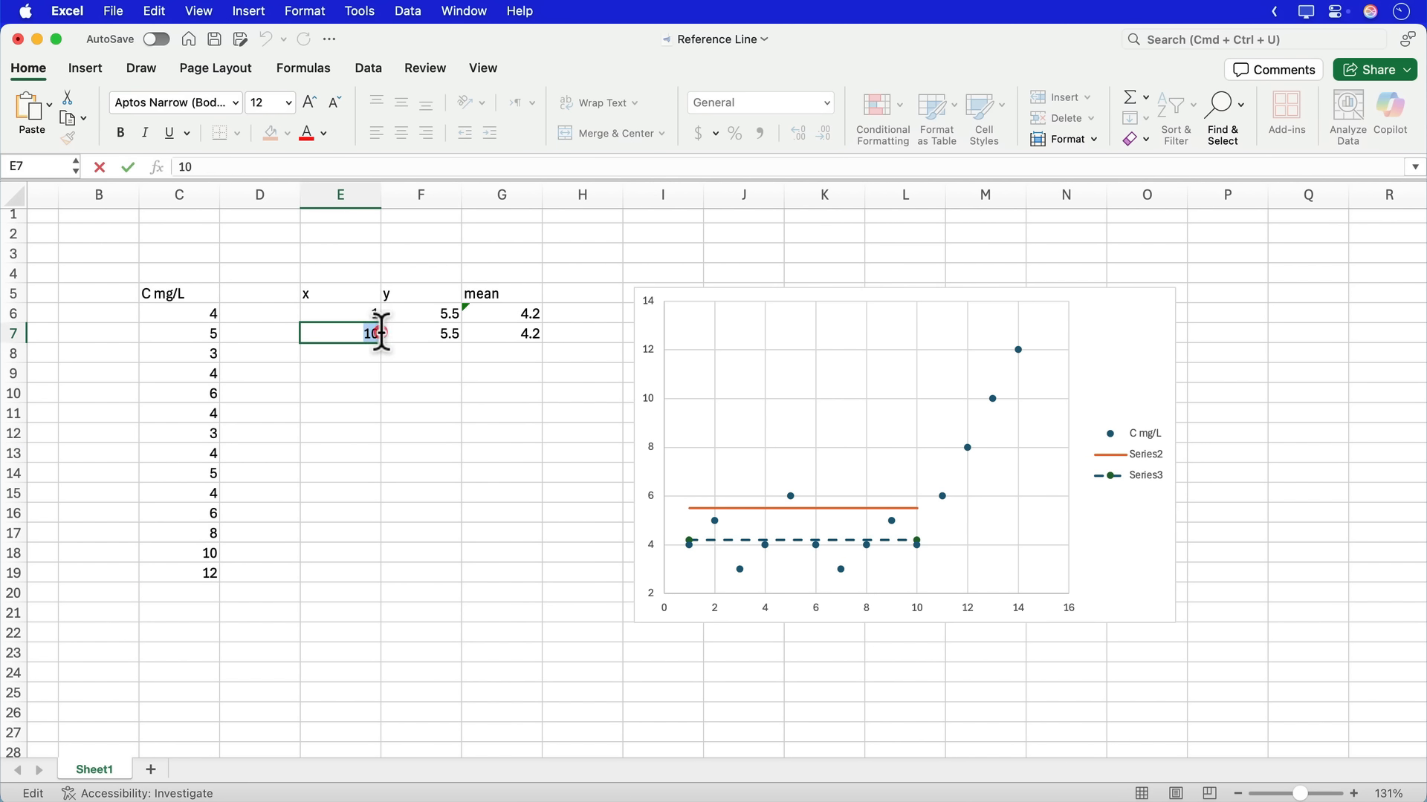
pyautogui.write('4')
pyautogui.press('Return')
pyautogui.click(491, 407)
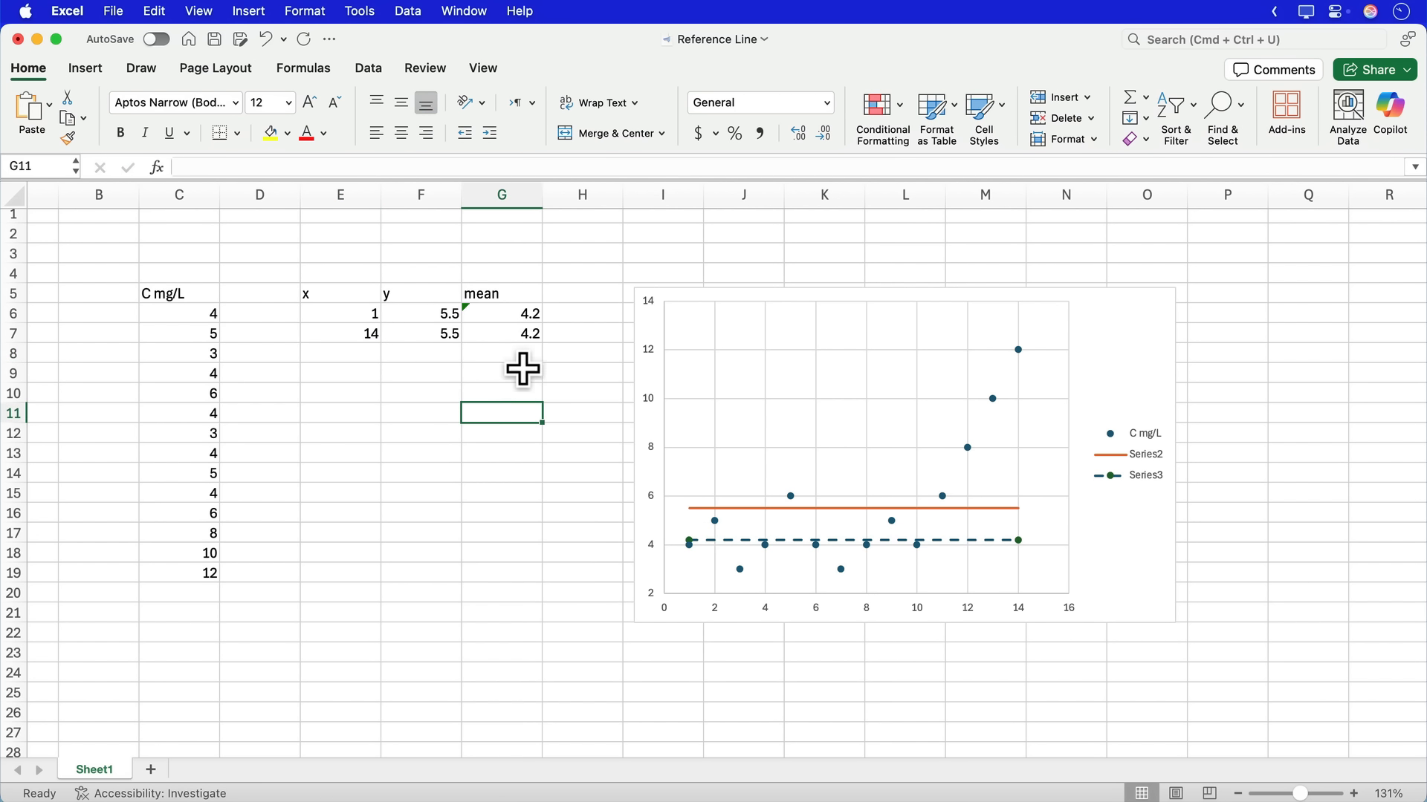
# - Update the mean formula in cell G6 to include the omitted adjacent C mg/L cells
pyautogui.click(479, 315)
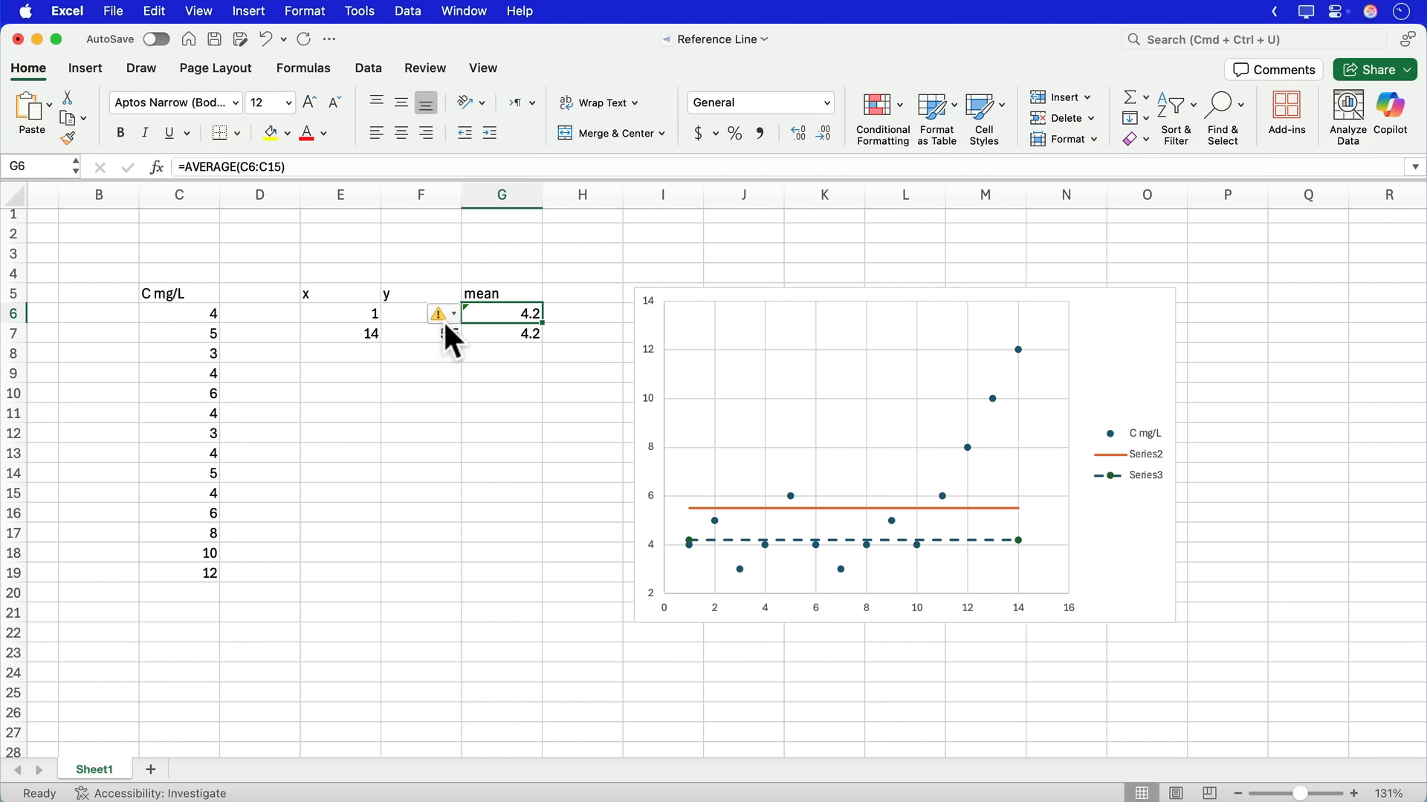
pyautogui.click(453, 315)
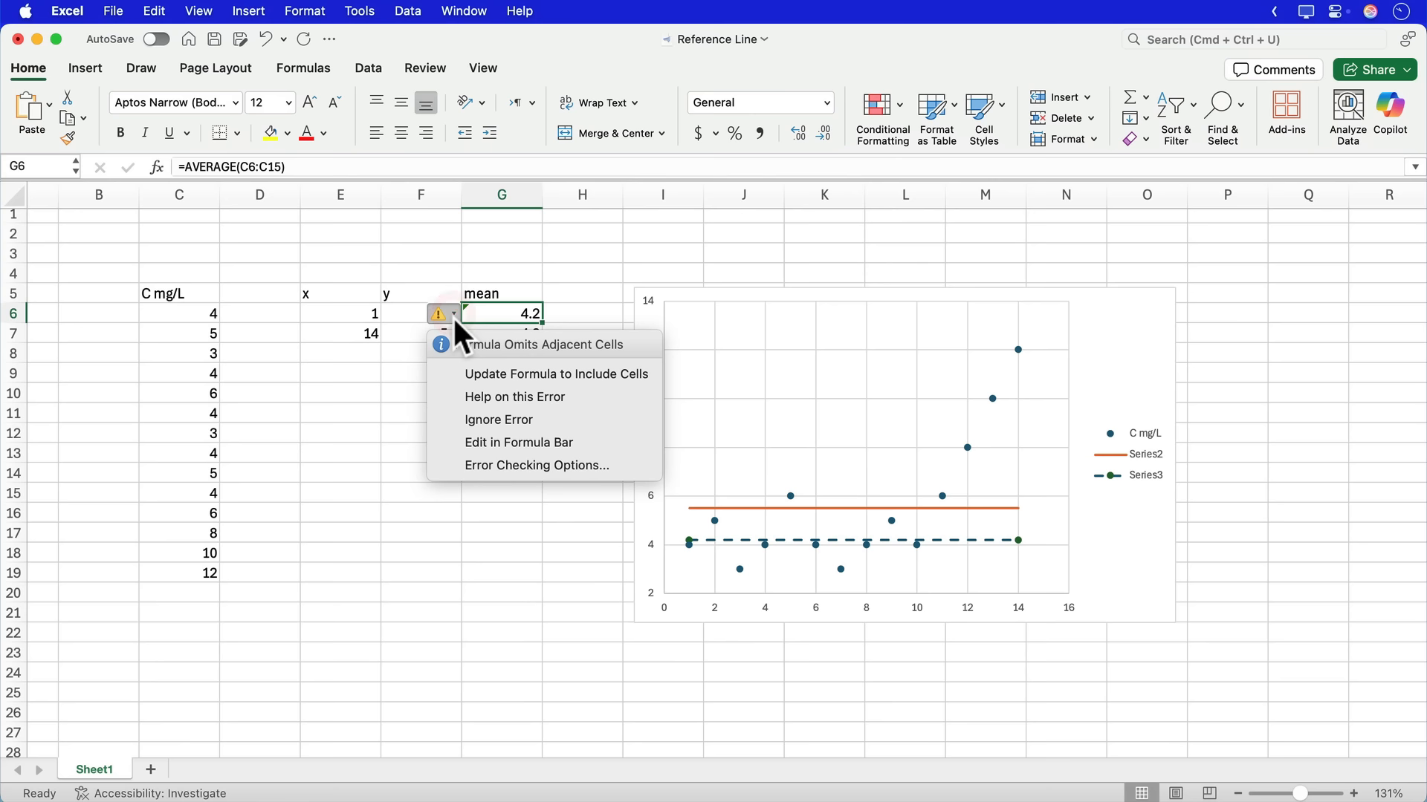
pyautogui.click(516, 375)
pyautogui.press('Down')
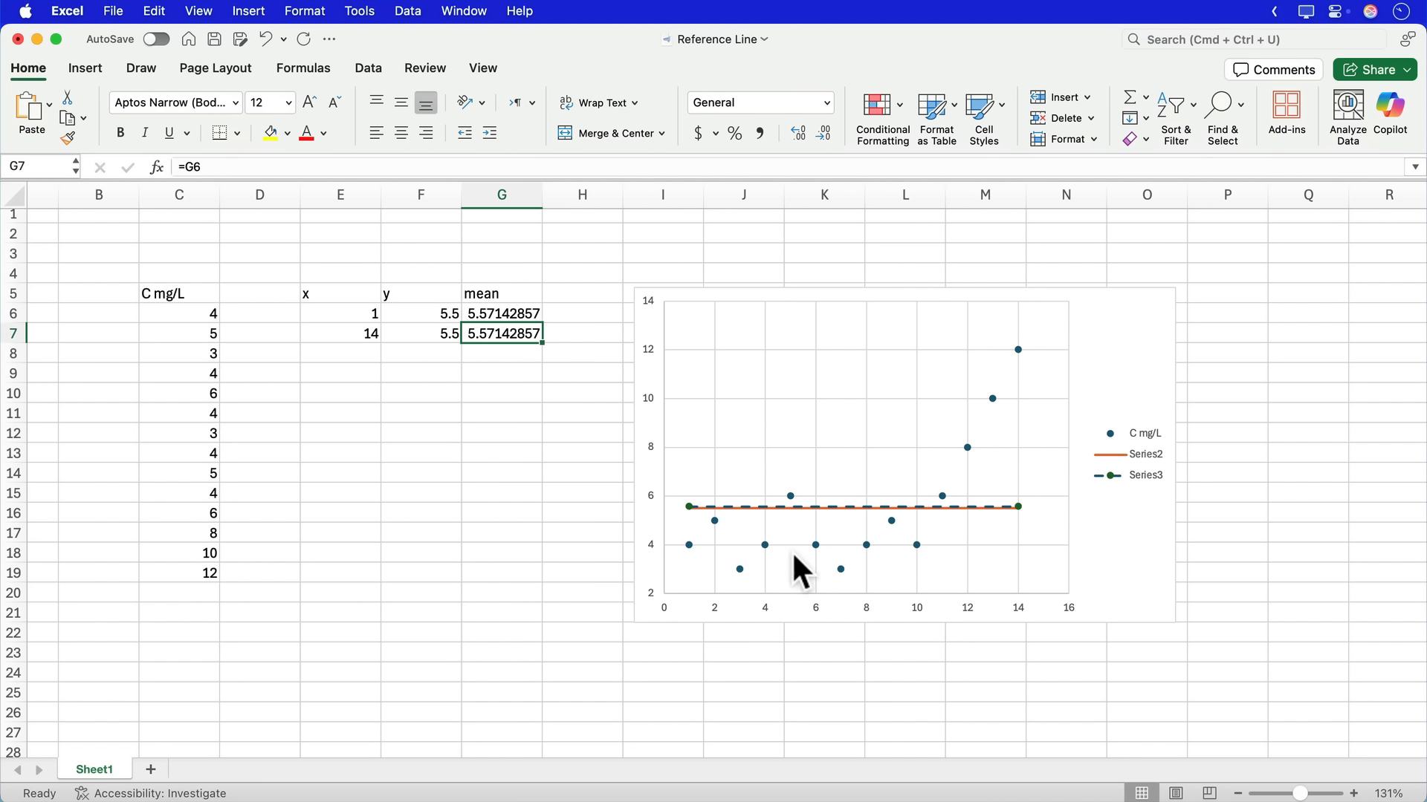